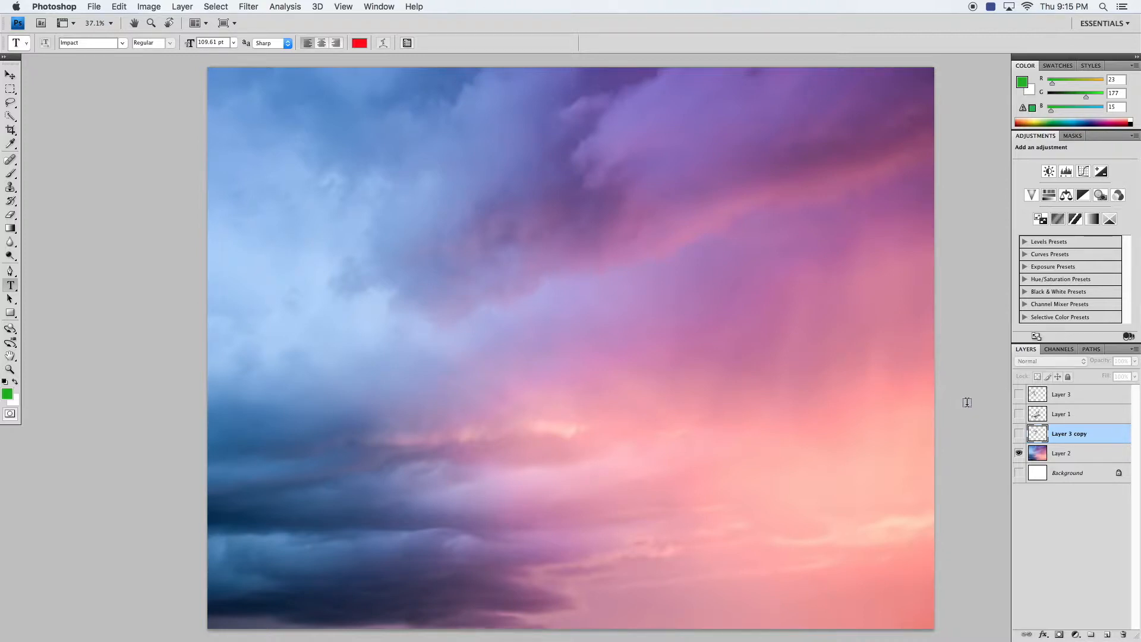
# Show the Layer 1 horse image and rename its layer as horse
pyautogui.click(1064, 414)
pyautogui.click(1019, 416)
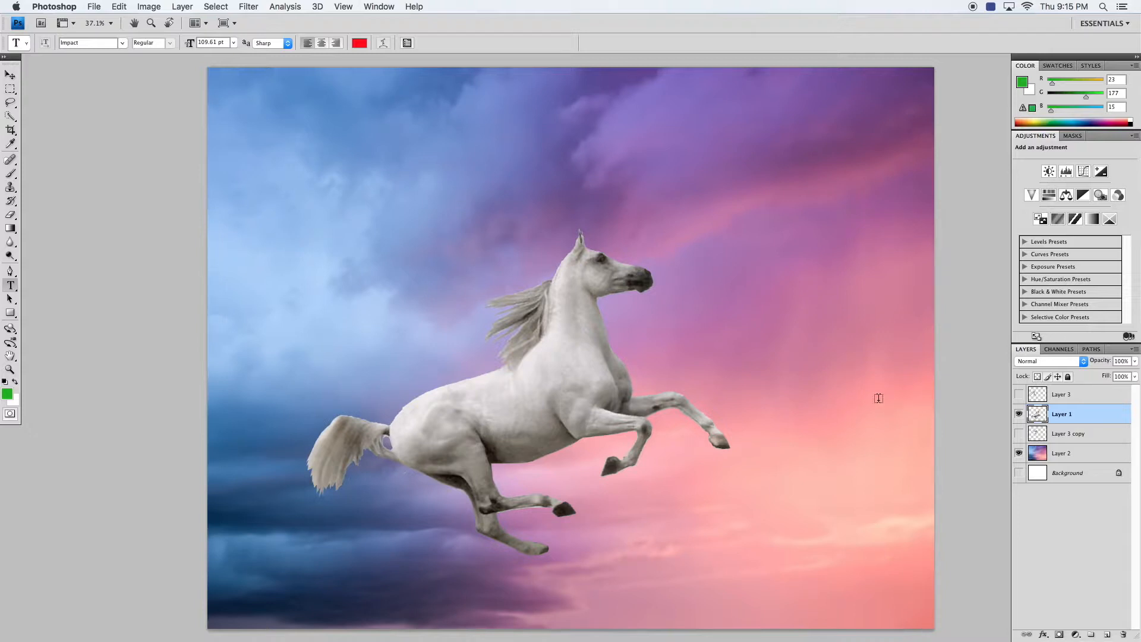
pyautogui.click(1062, 414)
pyautogui.doubleClick(1062, 415)
pyautogui.write('horse')
pyautogui.press('Return')
# Make both wing layers, Layer 3 and Layer 3 copy, visible around the horse
pyautogui.click(1018, 395)
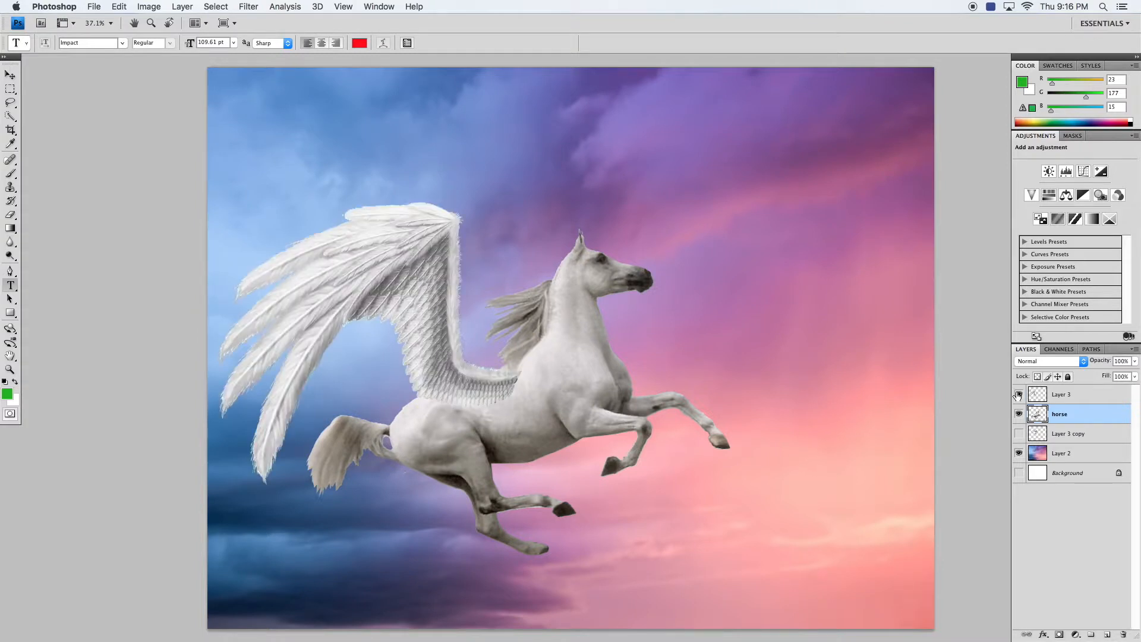
pyautogui.click(1019, 394)
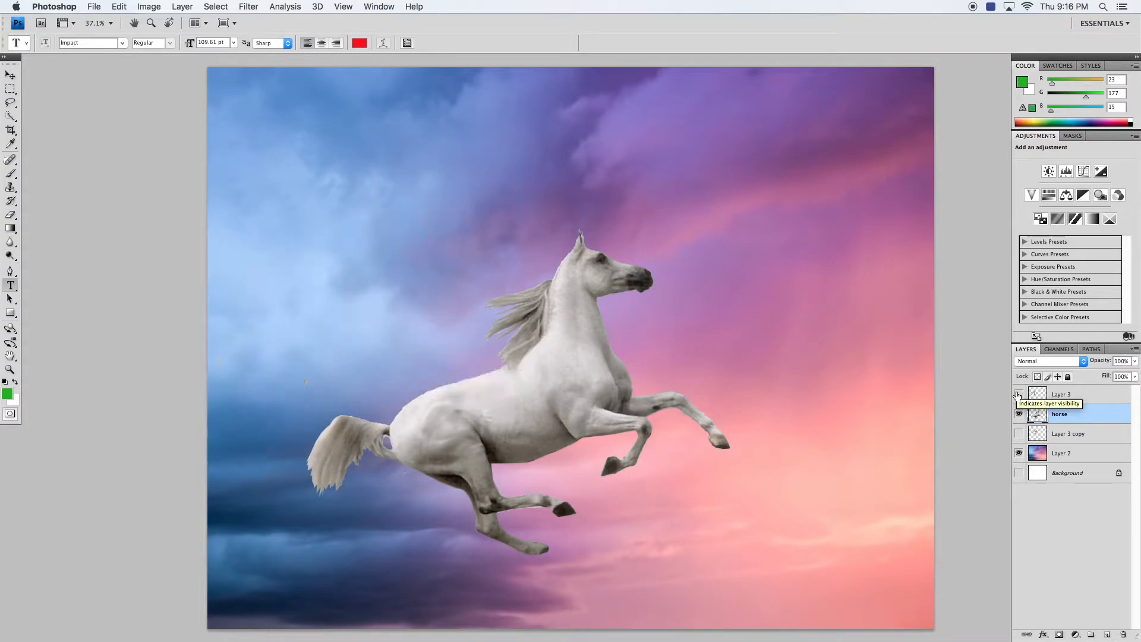
pyautogui.click(1019, 433)
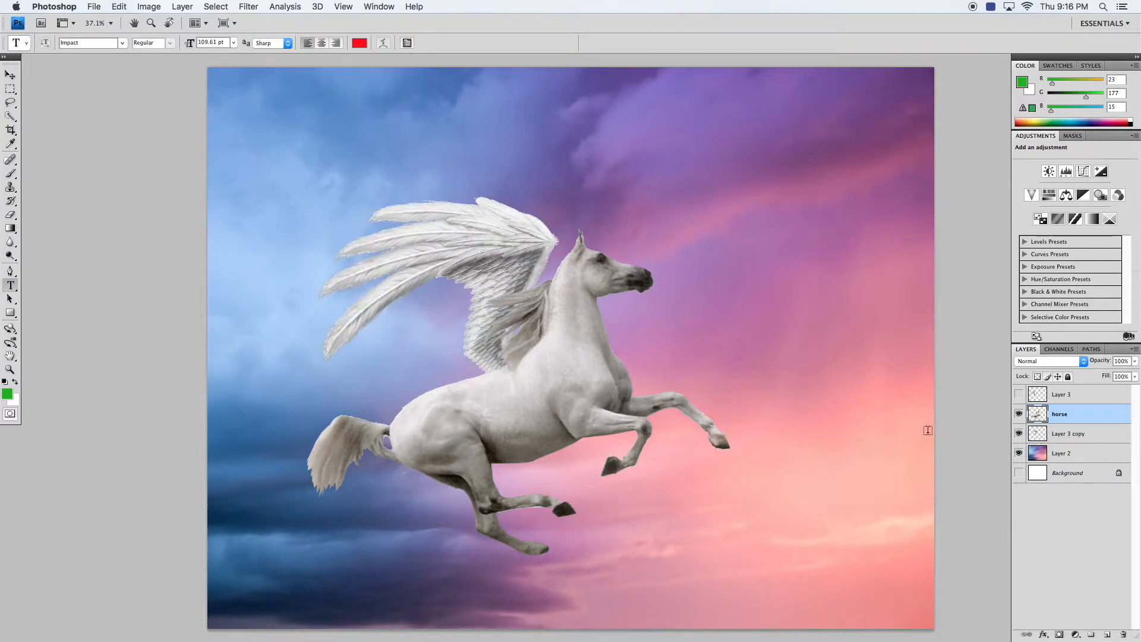
pyautogui.click(1019, 395)
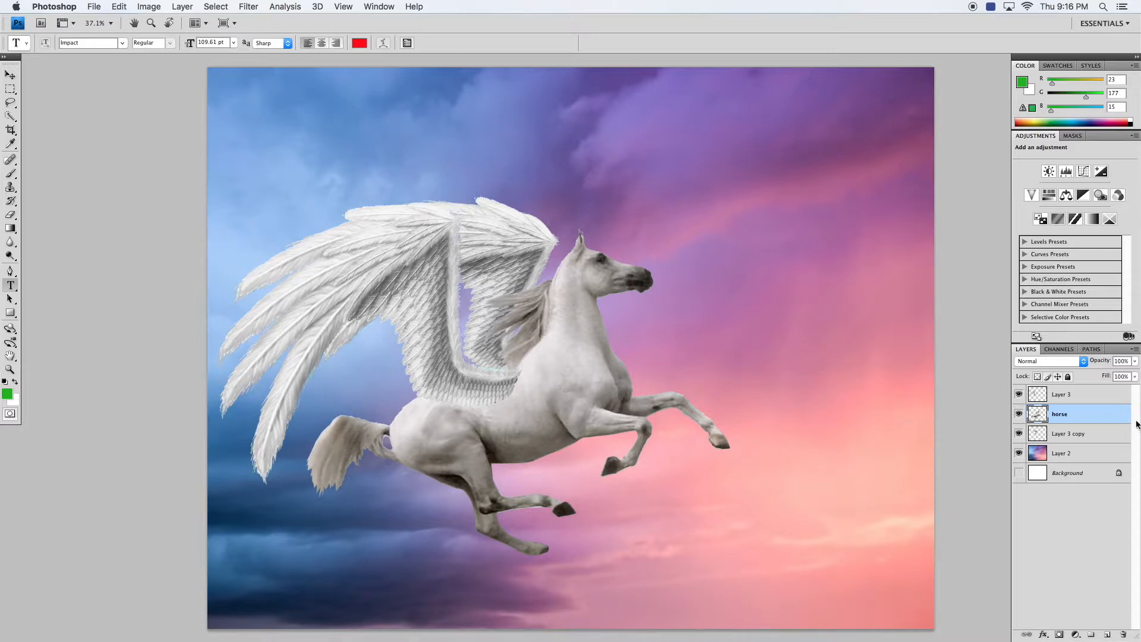
# Select the horse layer together with both wing layers and move them toward the right side of the sky
pyautogui.click(1068, 397)
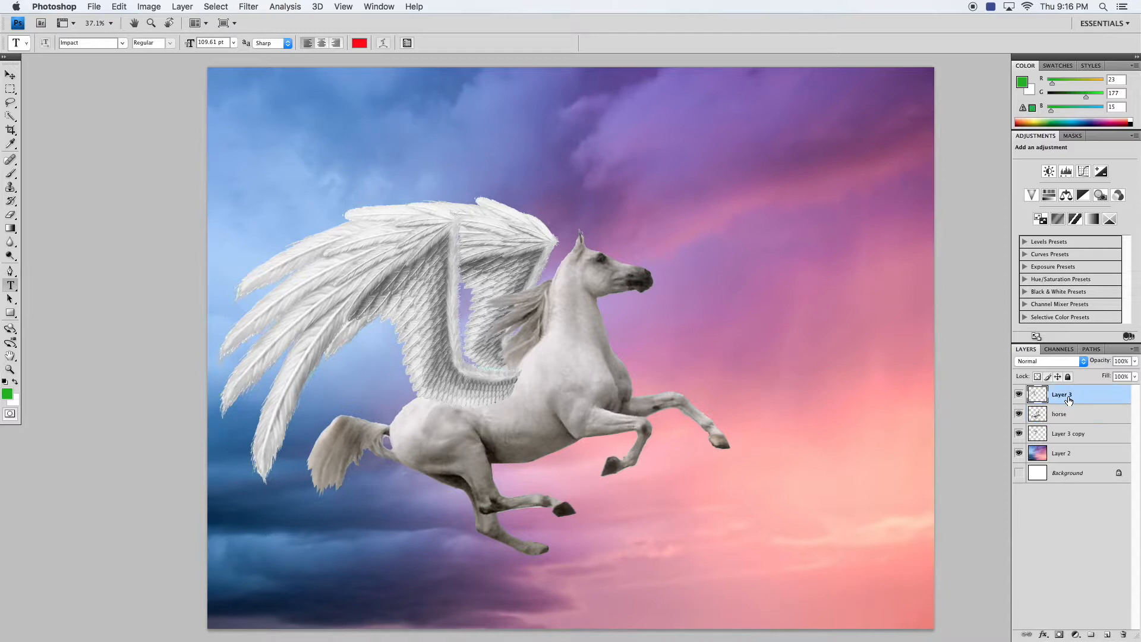
pyautogui.click(1067, 435)
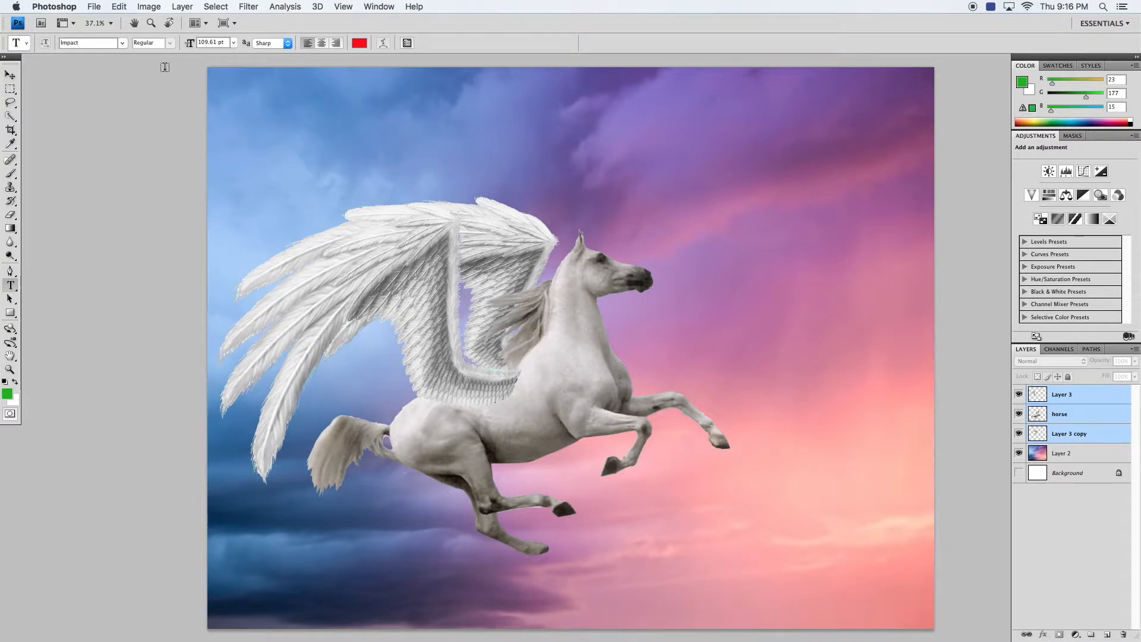
pyautogui.click(18, 77)
pyautogui.moveTo(405, 262); pyautogui.dragTo(503, 271)
# Rotate the horse and wings clockwise about 6.1° and shift them slightly down the canvas
pyautogui.press('super+t')
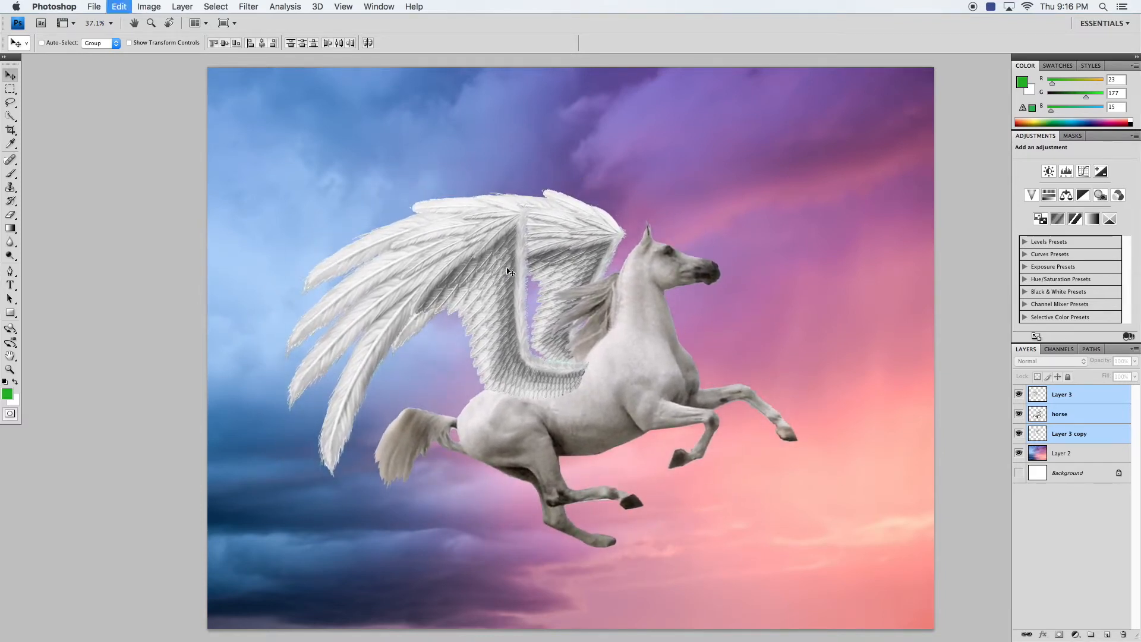
pyautogui.moveTo(823, 179); pyautogui.dragTo(830, 214)
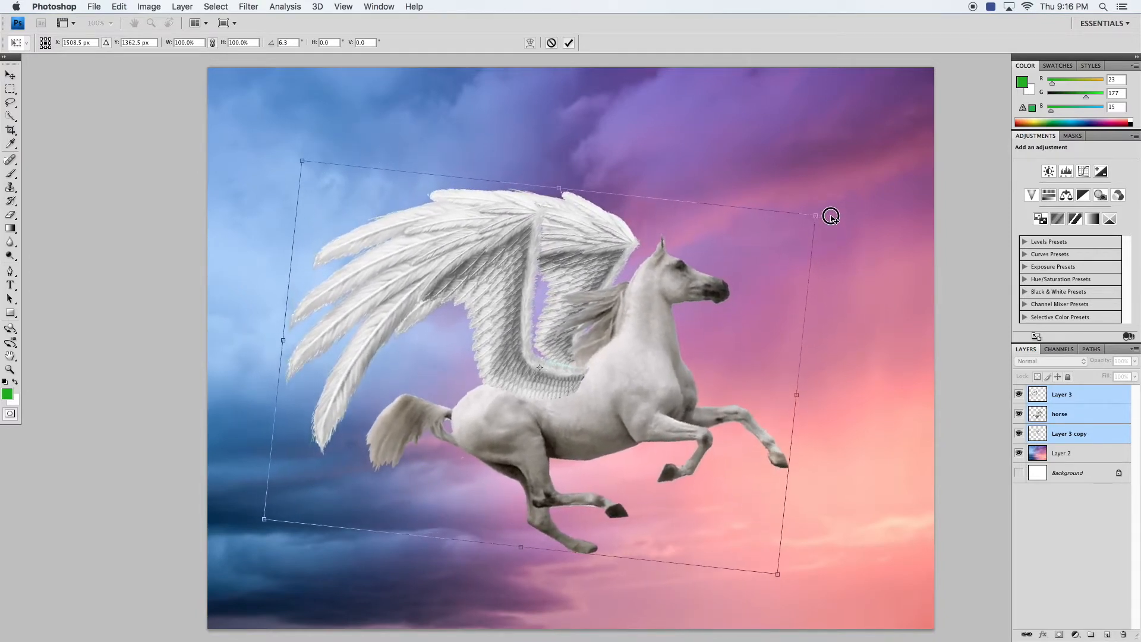
pyautogui.press('Return')
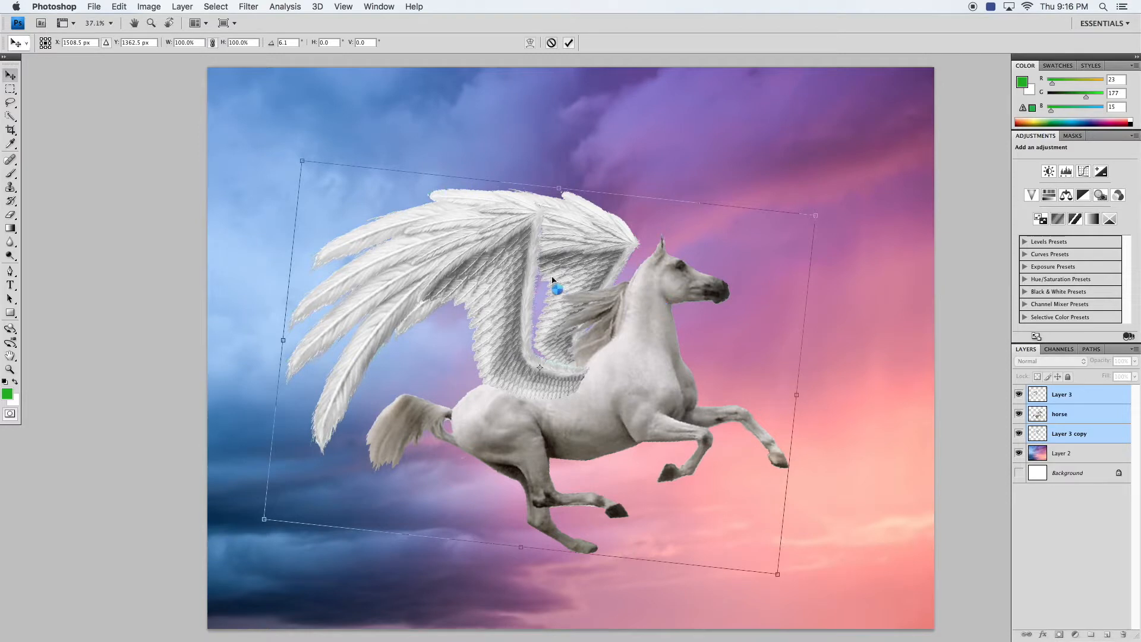
pyautogui.moveTo(569, 267); pyautogui.dragTo(566, 291)
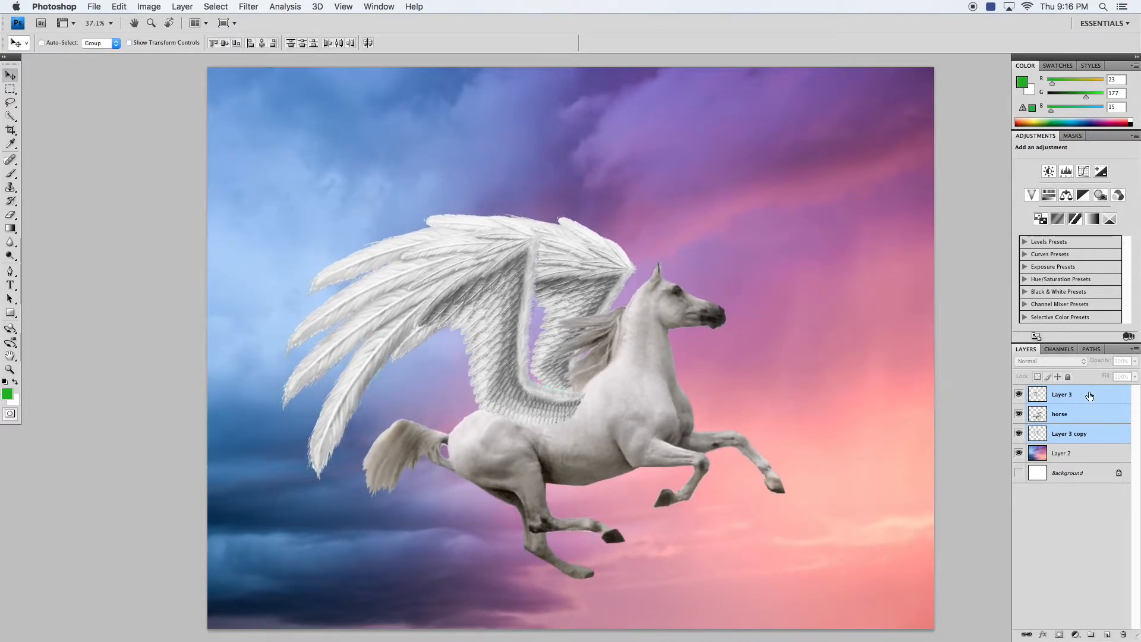
# Add the text "Horses Can Fly!" above the wings and centre-align it
pyautogui.click(10, 286)
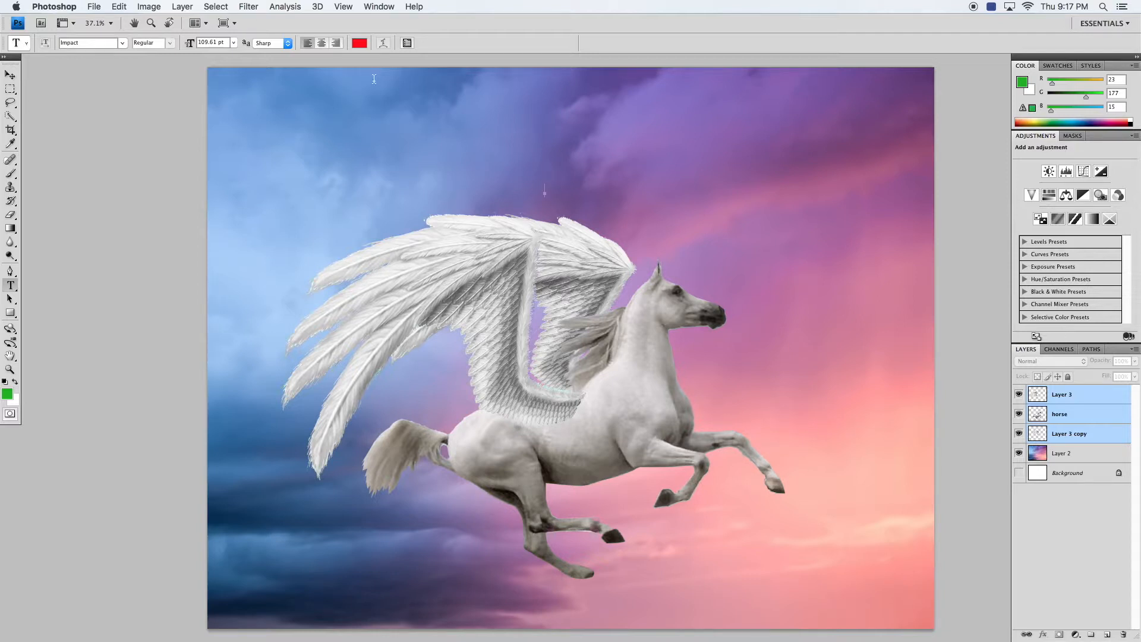
pyautogui.write('Horses')
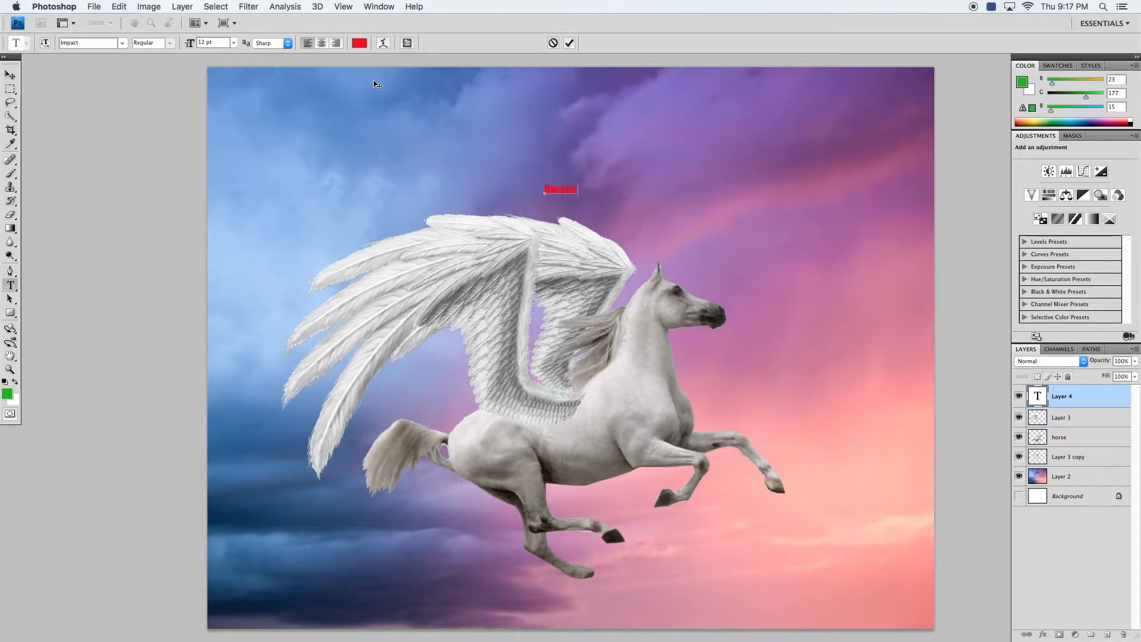
pyautogui.write(' Can Fly!')
pyautogui.press('super')
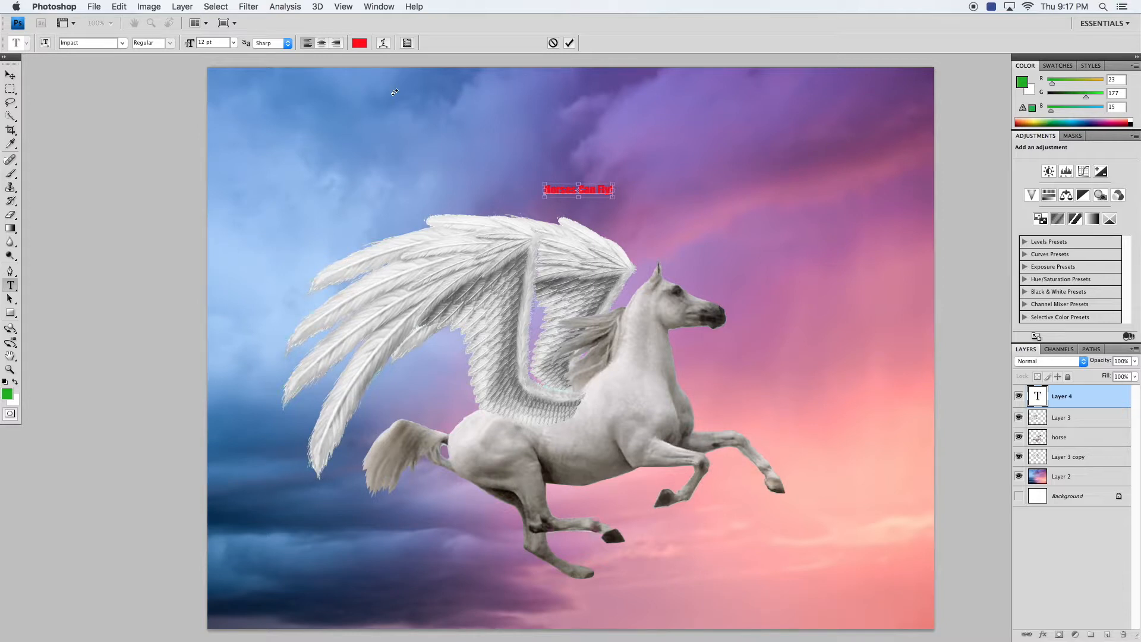
pyautogui.press('super+a')
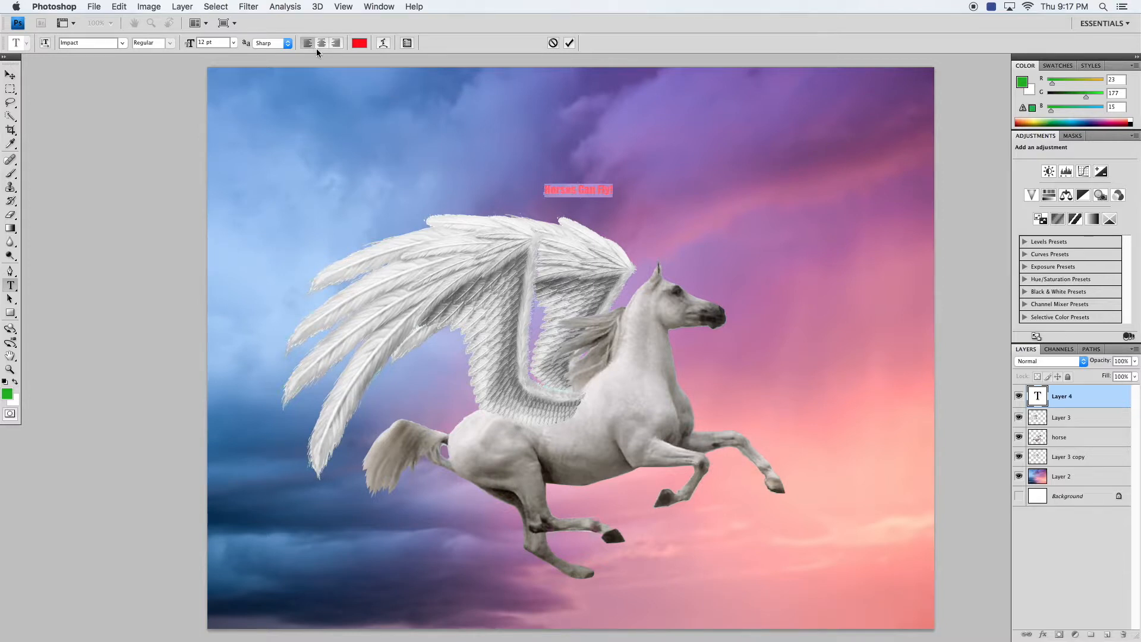
pyautogui.click(322, 43)
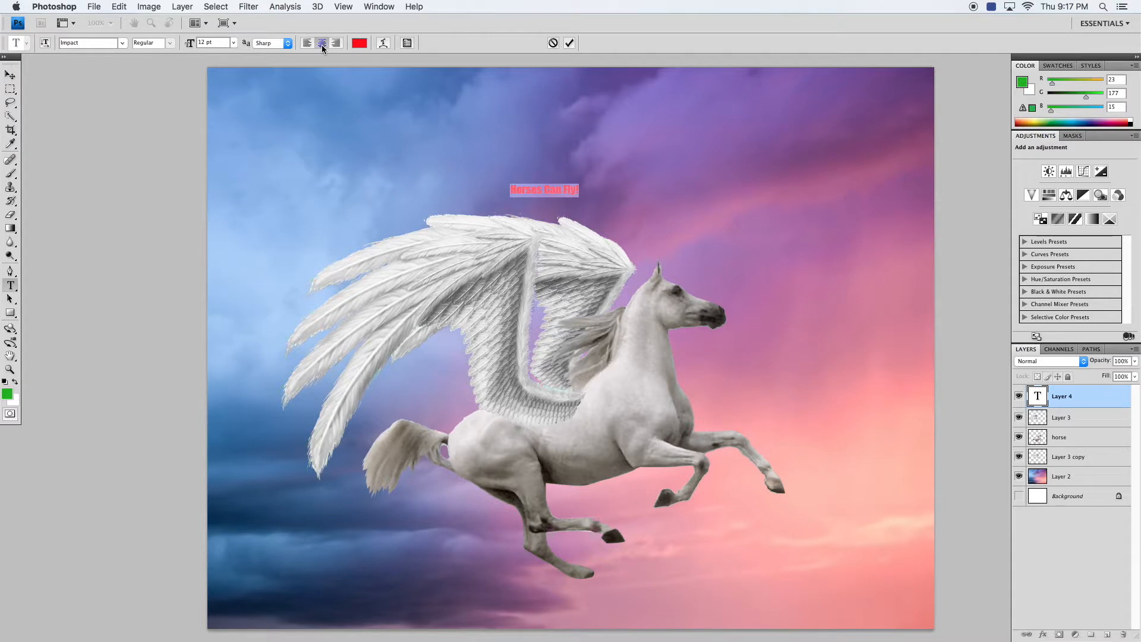
# Set the title's text color to the pale peach ffd6bd, sampled from the lower-right sky
pyautogui.click(360, 46)
pyautogui.moveTo(477, 164); pyautogui.dragTo(297, 180)
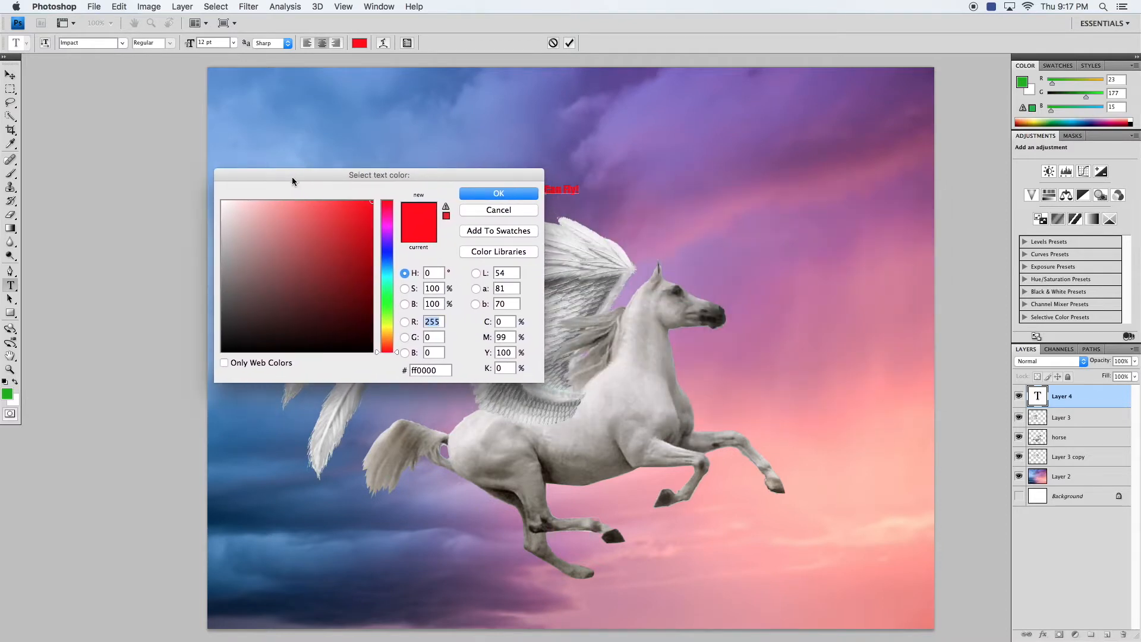
pyautogui.click(900, 517)
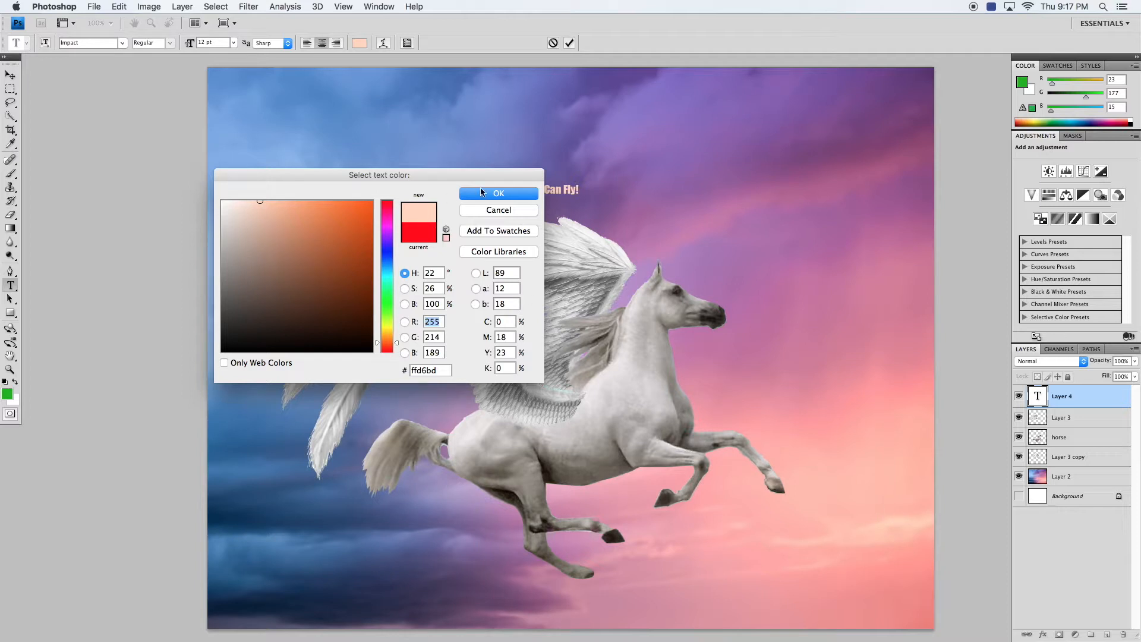
pyautogui.click(498, 195)
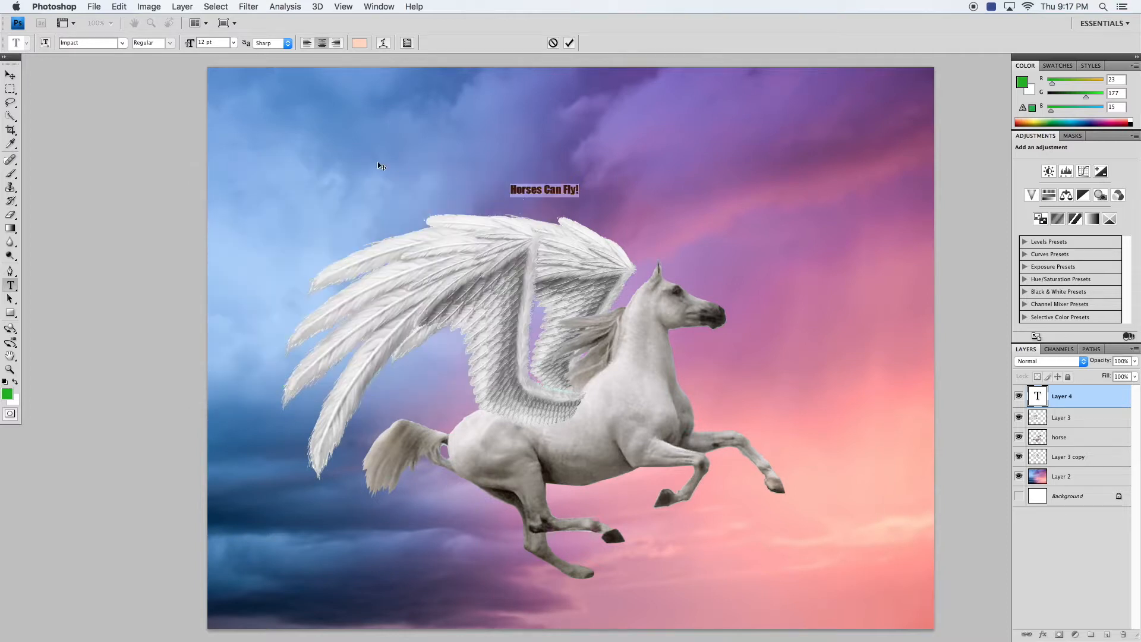
# Set the title's font size to 150 pt and commit the text
pyautogui.click(186, 41)
pyautogui.write('150')
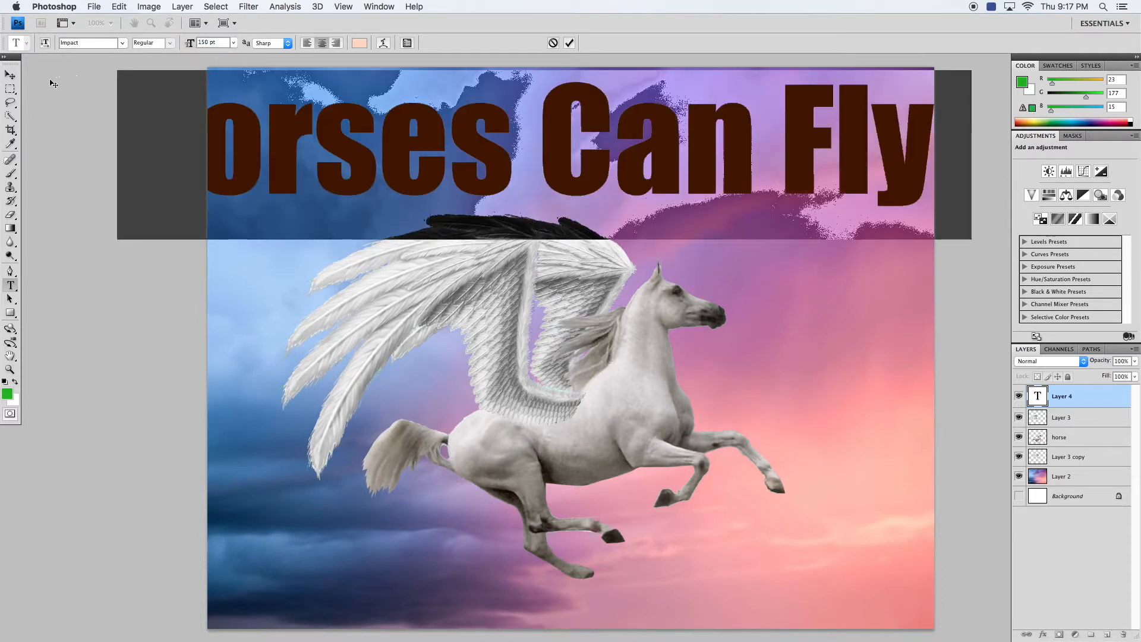
pyautogui.click(16, 74)
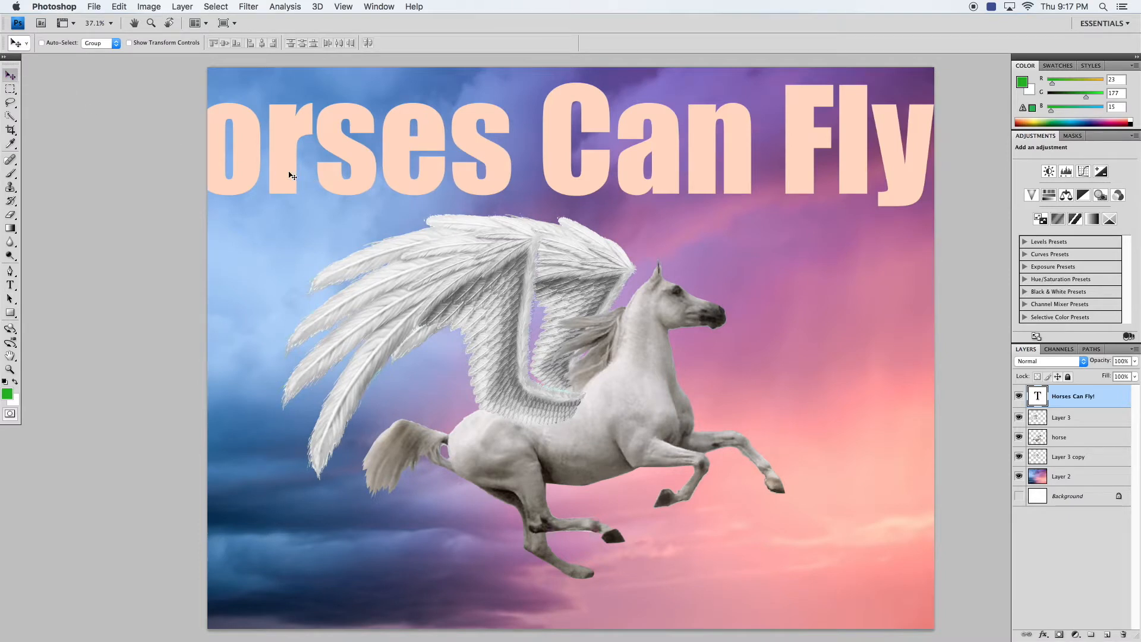
# Scale the title to about 73% width and 92.7% height and centre it across the top of the image
pyautogui.moveTo(287, 163); pyautogui.dragTo(317, 192)
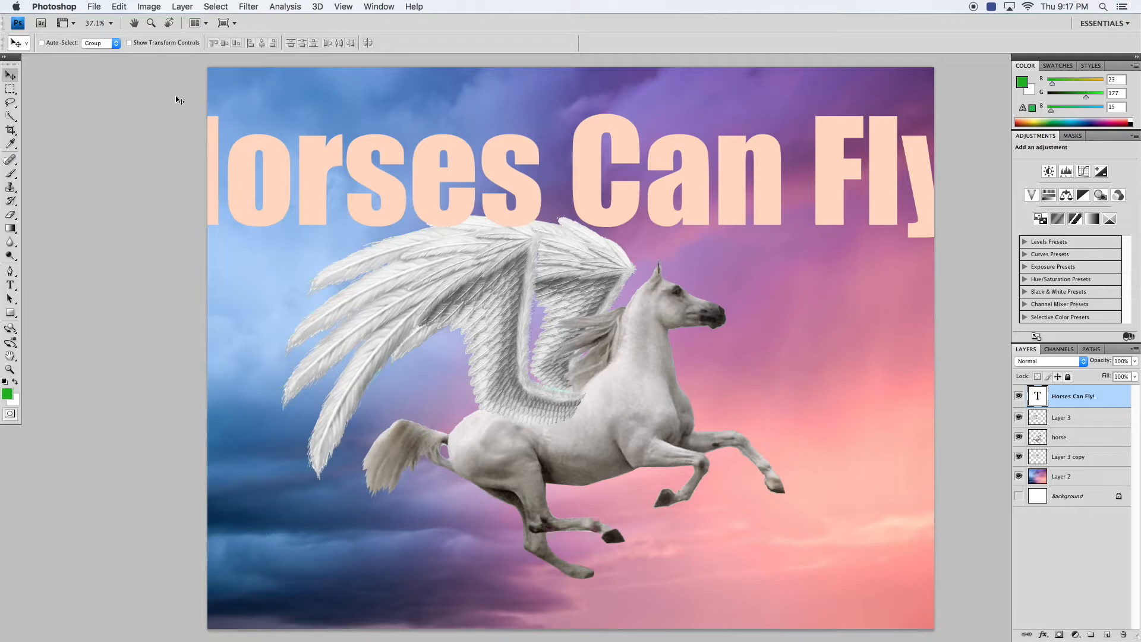
pyautogui.press('super+t')
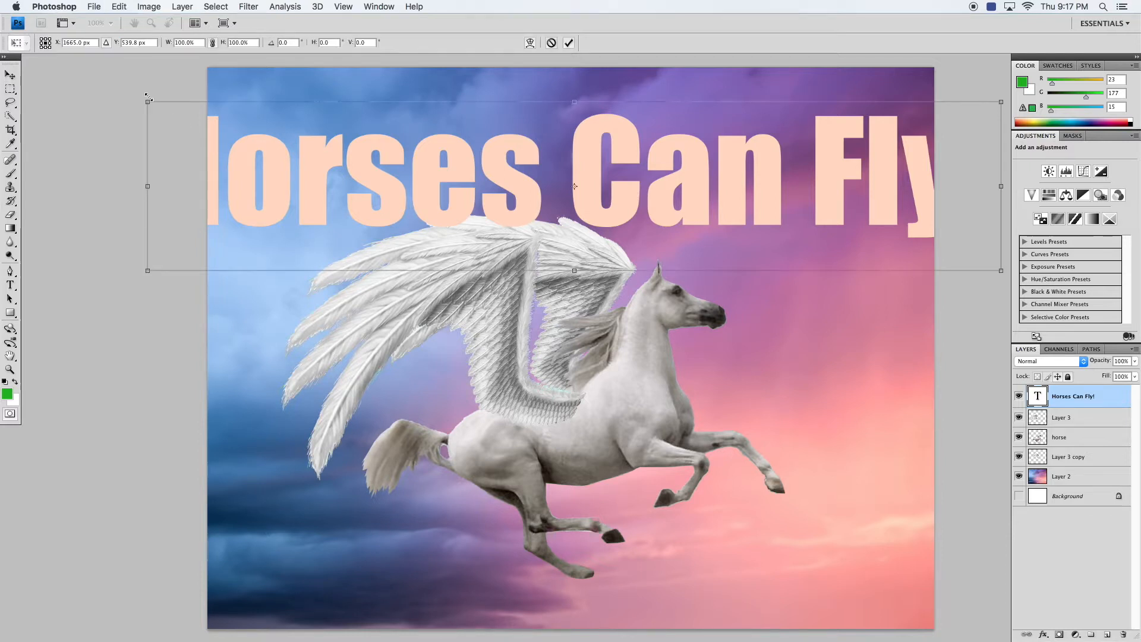
pyautogui.moveTo(162, 102); pyautogui.dragTo(305, 88)
pyautogui.moveTo(428, 148); pyautogui.dragTo(362, 145)
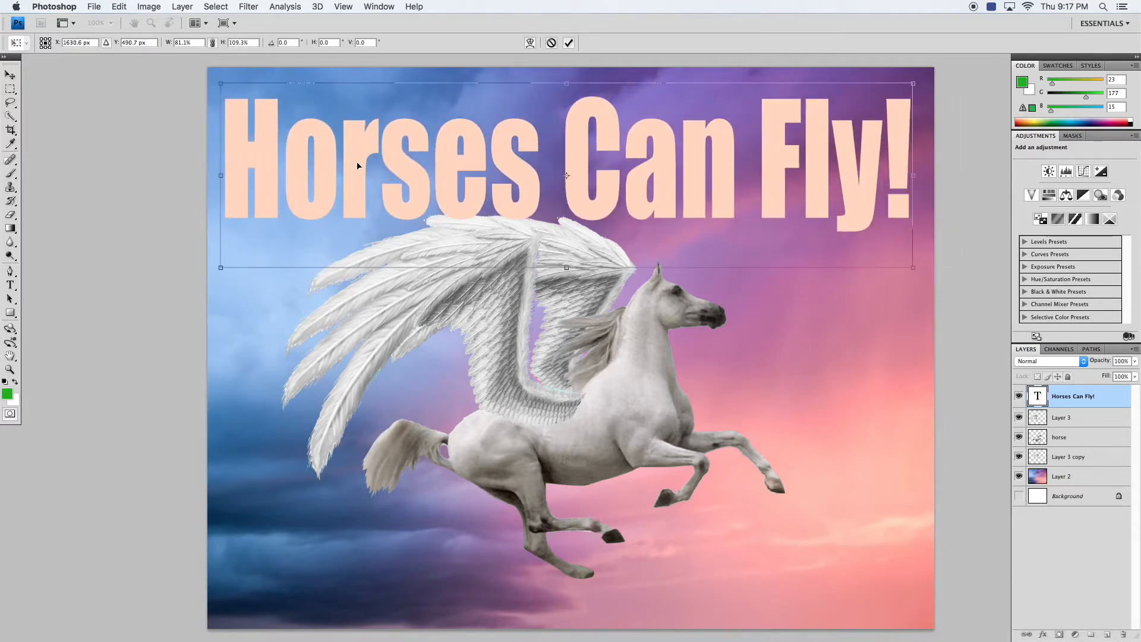
pyautogui.moveTo(913, 268); pyautogui.dragTo(841, 242)
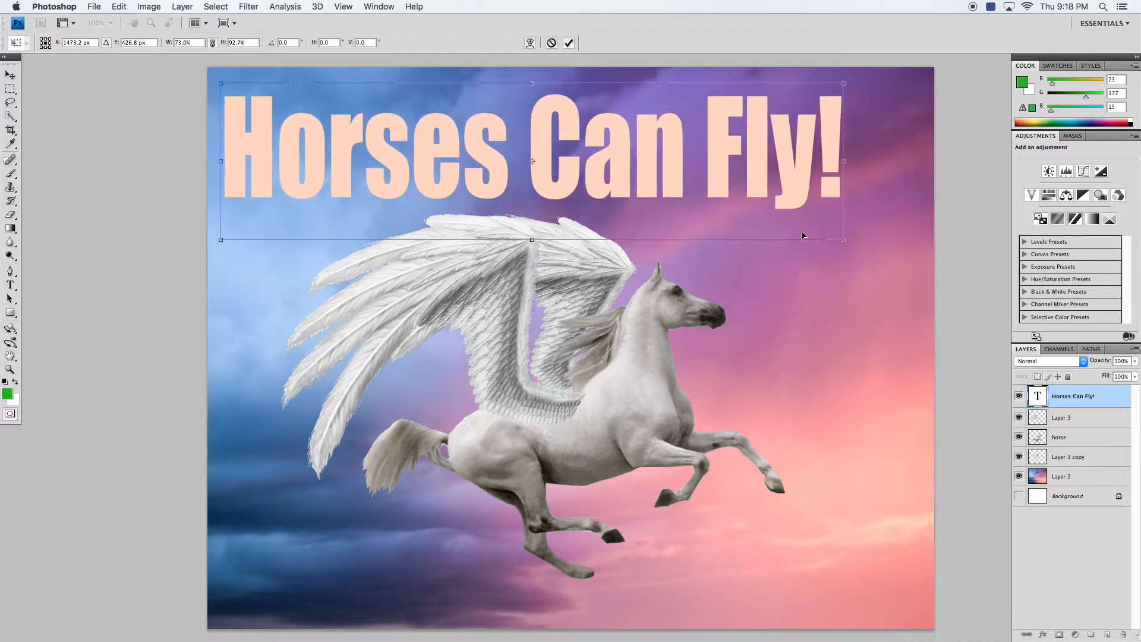
pyautogui.moveTo(669, 185); pyautogui.dragTo(701, 201)
pyautogui.press('Return')
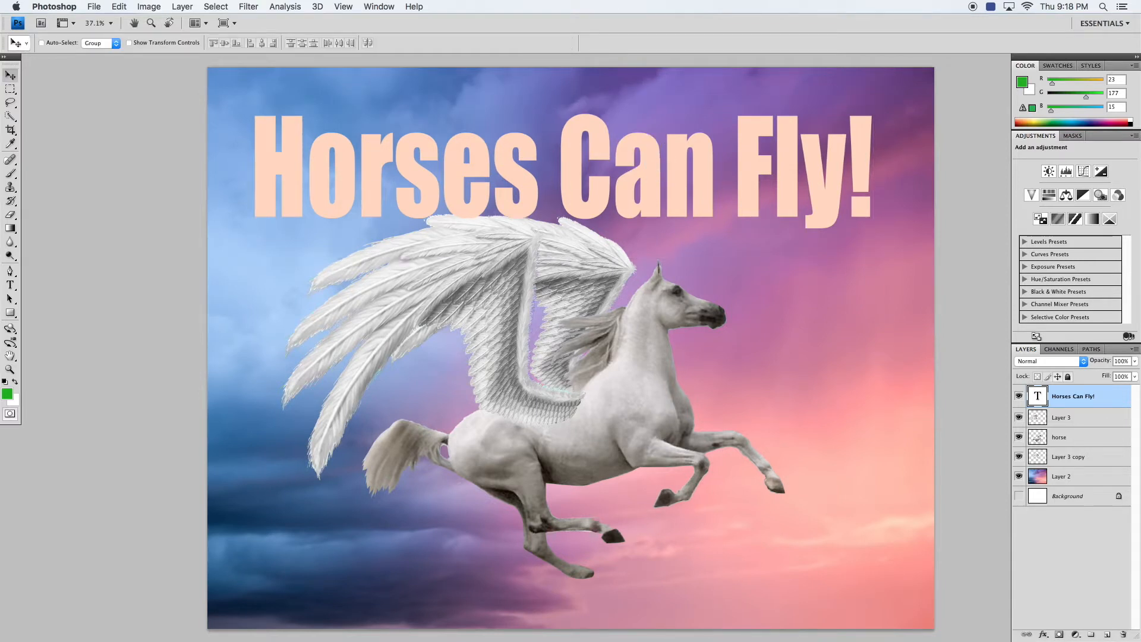
# Change the title's text color to pale yellow by shifting its hue
pyautogui.click(10, 286)
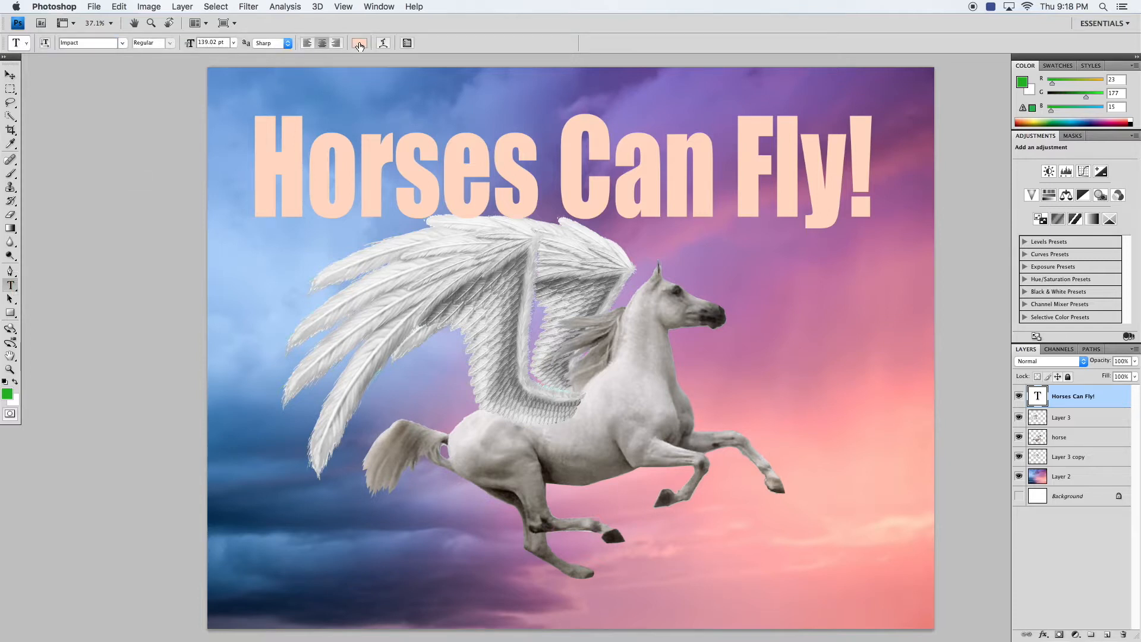
pyautogui.scroll(-1, 355, 44)
pyautogui.moveTo(435, 176); pyautogui.dragTo(346, 292)
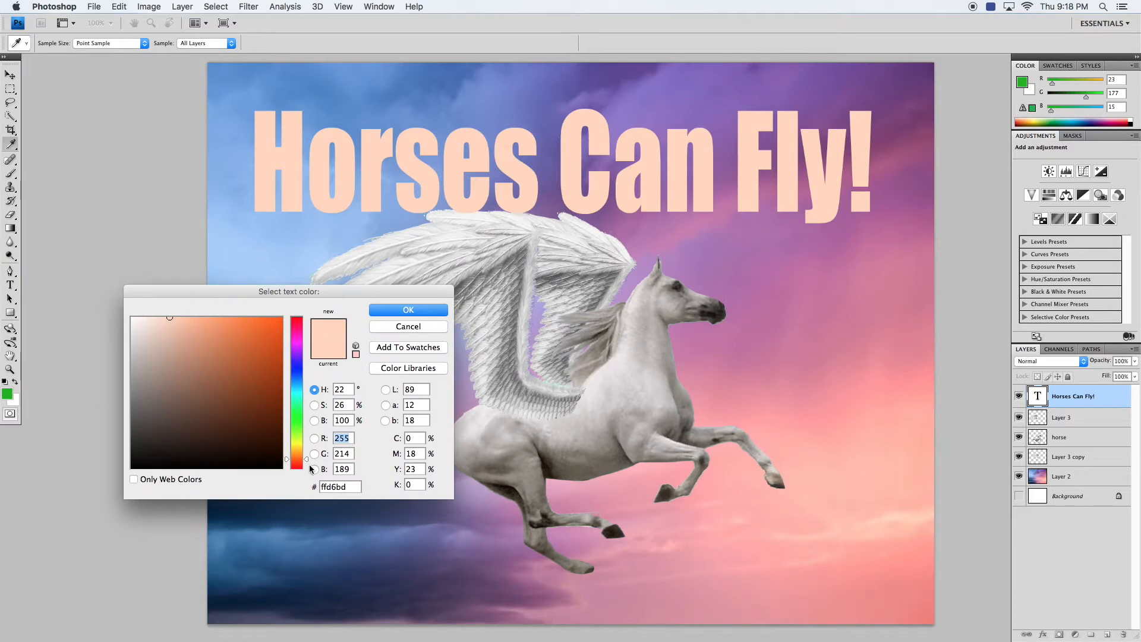
pyautogui.click(307, 454)
pyautogui.moveTo(306, 450); pyautogui.dragTo(306, 444)
pyautogui.click(391, 311)
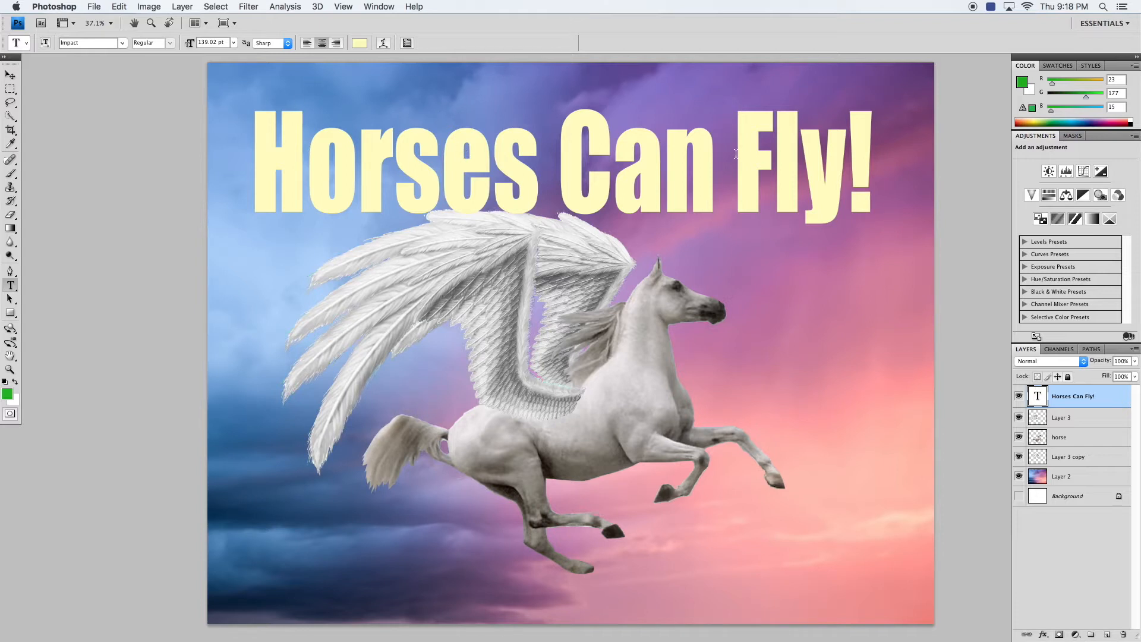
# Move the horse and both wing layers down to clear the title, and reselect the title layer
pyautogui.click(1068, 418)
pyautogui.keyDown('shift'); pyautogui.click(1073, 458); pyautogui.keyUp('shift')
pyautogui.press('v')
pyautogui.moveTo(678, 308); pyautogui.dragTo(675, 334)
pyautogui.click(1076, 395)
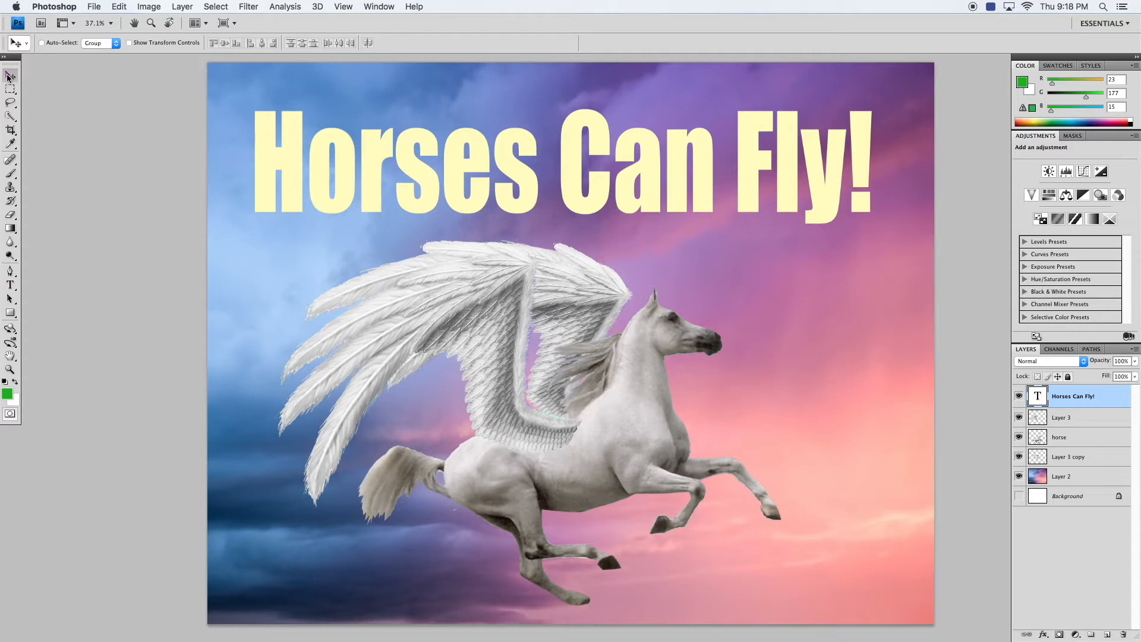
pyautogui.click(11, 102)
pyautogui.click(11, 144)
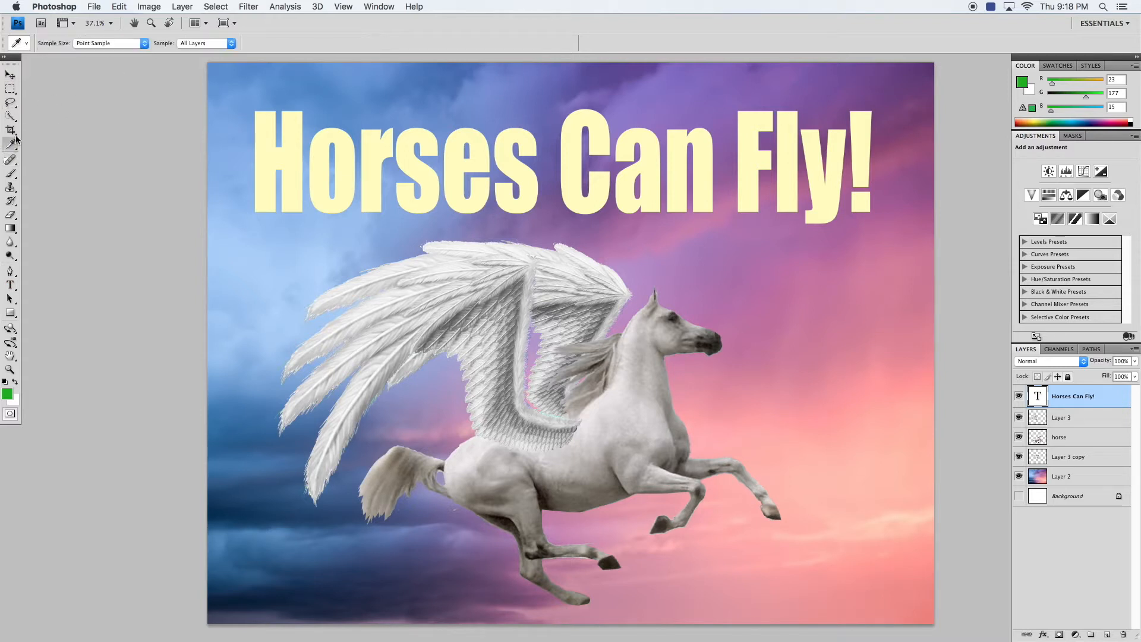
pyautogui.click(10, 229)
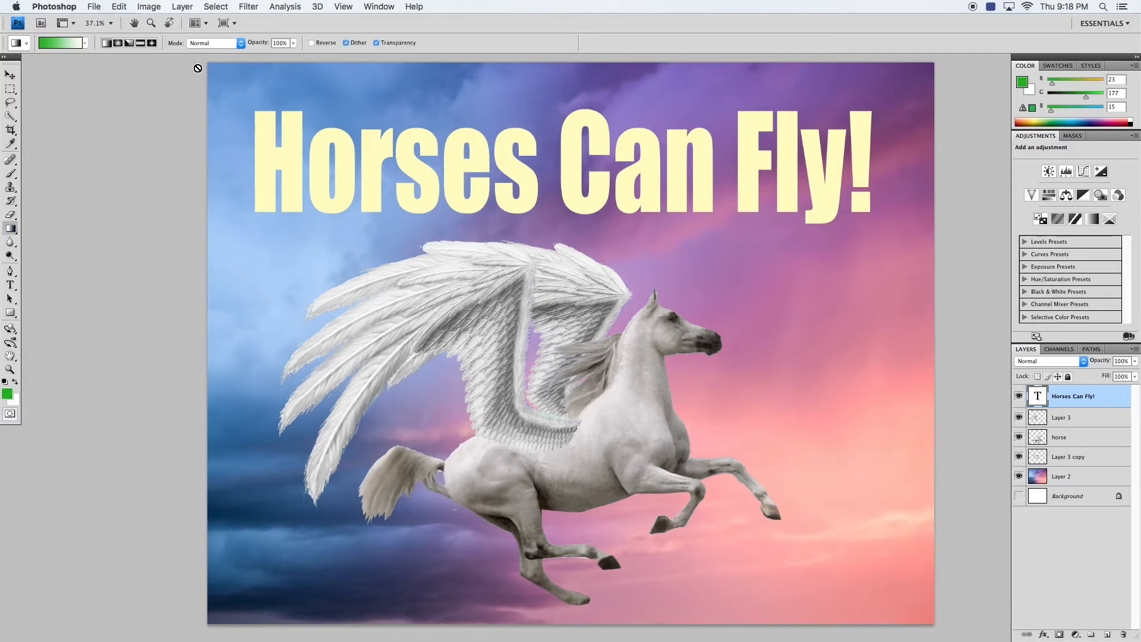
pyautogui.click(11, 285)
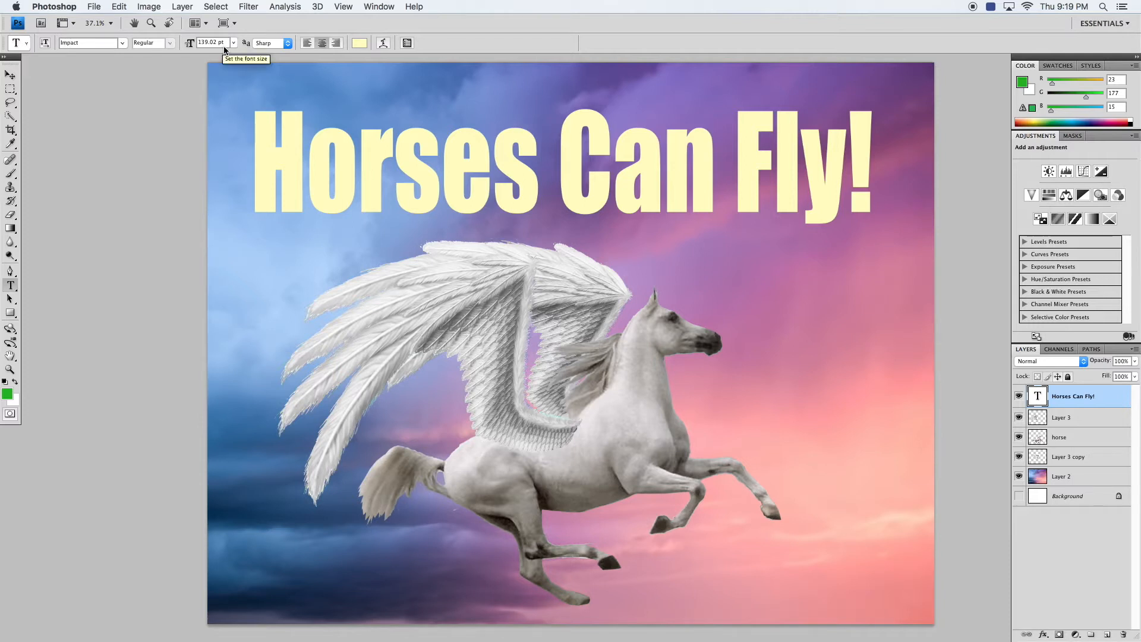
pyautogui.click(381, 44)
pyautogui.moveTo(515, 185); pyautogui.dragTo(770, 276)
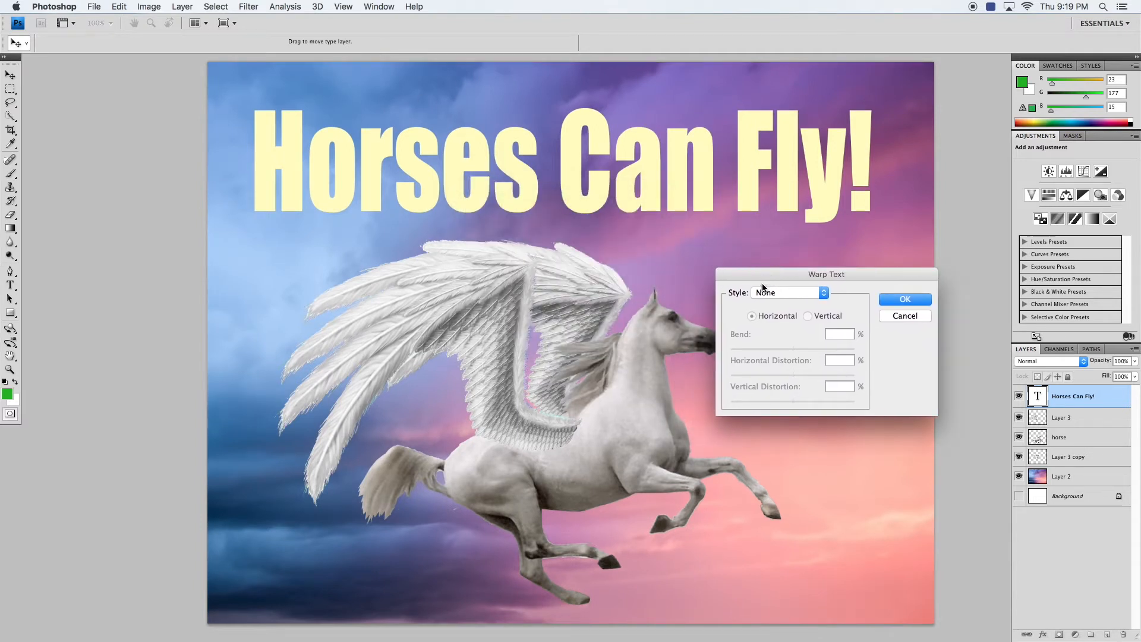
pyautogui.click(780, 296)
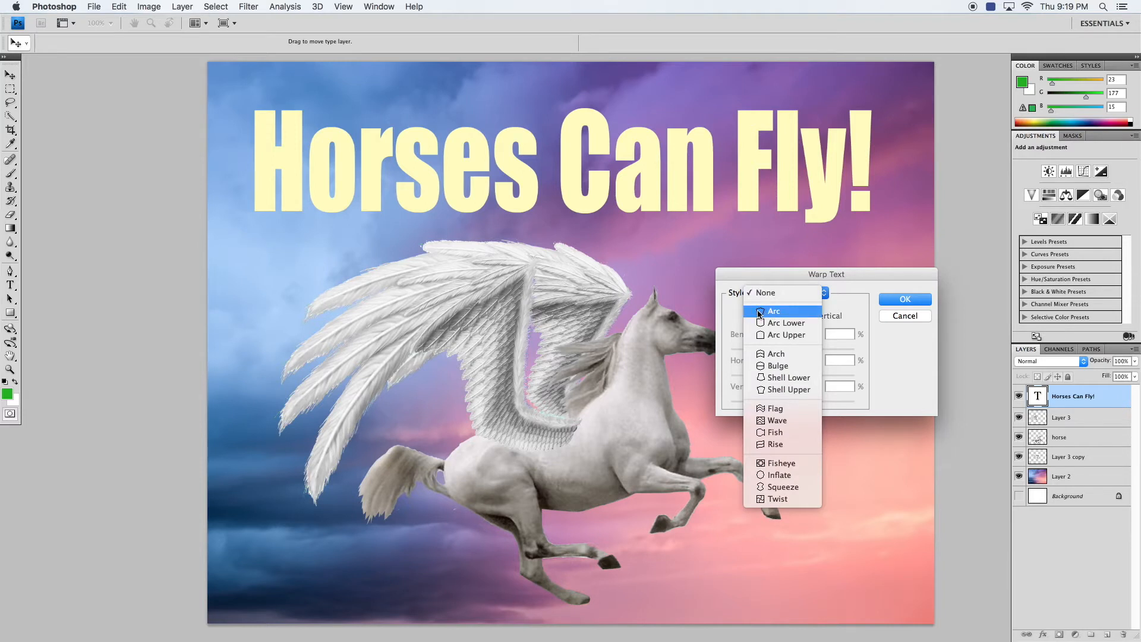
pyautogui.click(780, 314)
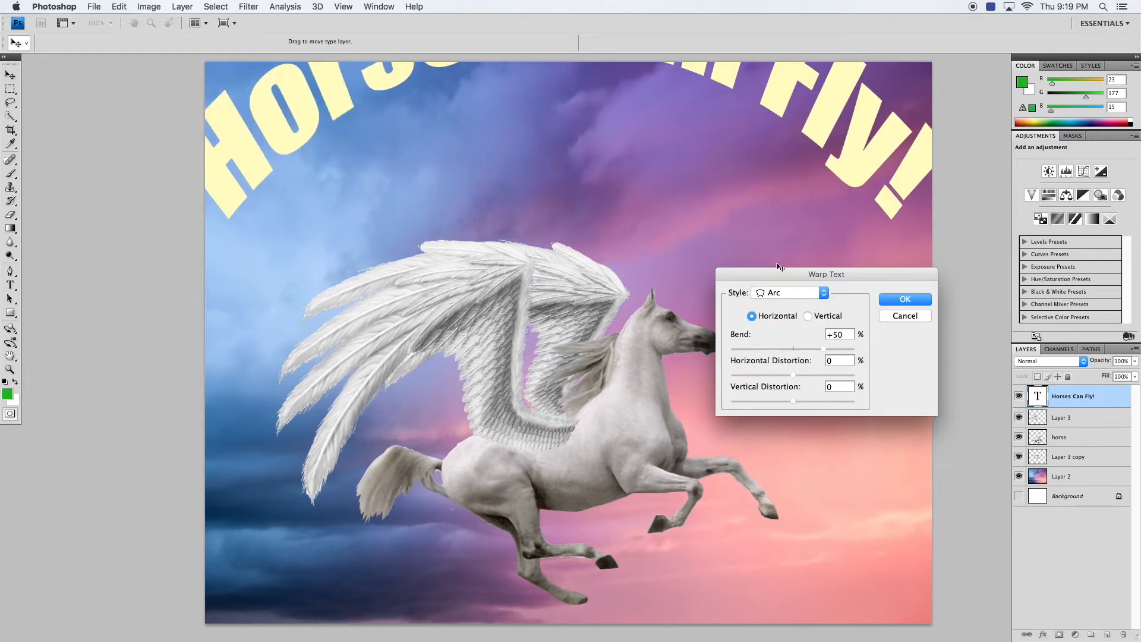
pyautogui.moveTo(822, 347); pyautogui.dragTo(809, 352)
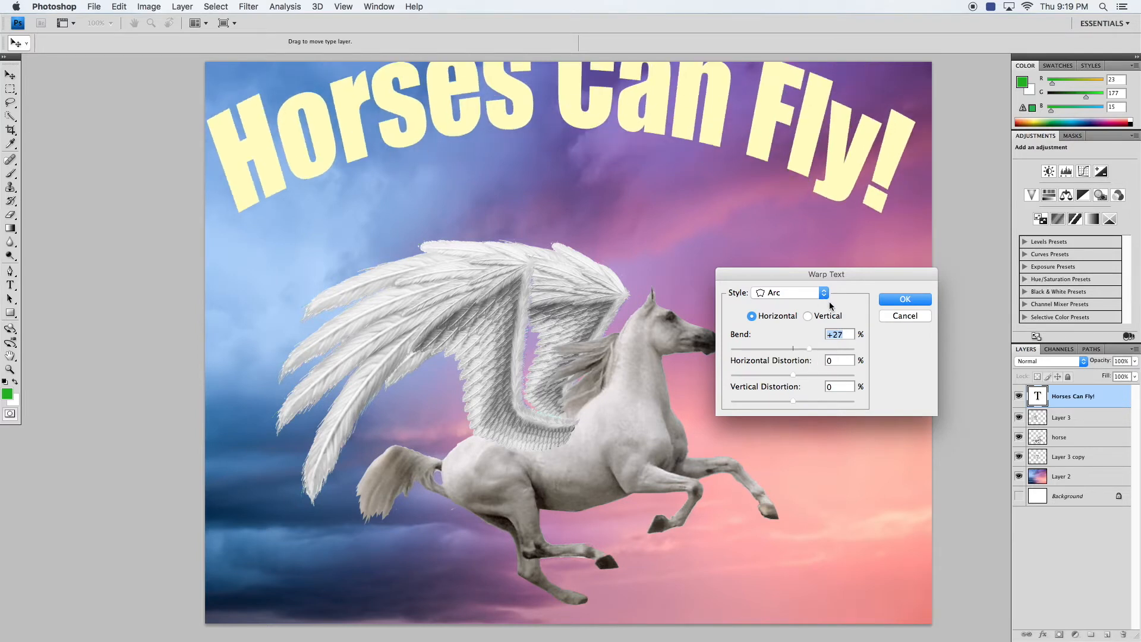
pyautogui.click(892, 315)
# Move the title down toward the middle of the image and hide the horse and both wing layers
pyautogui.click(13, 78)
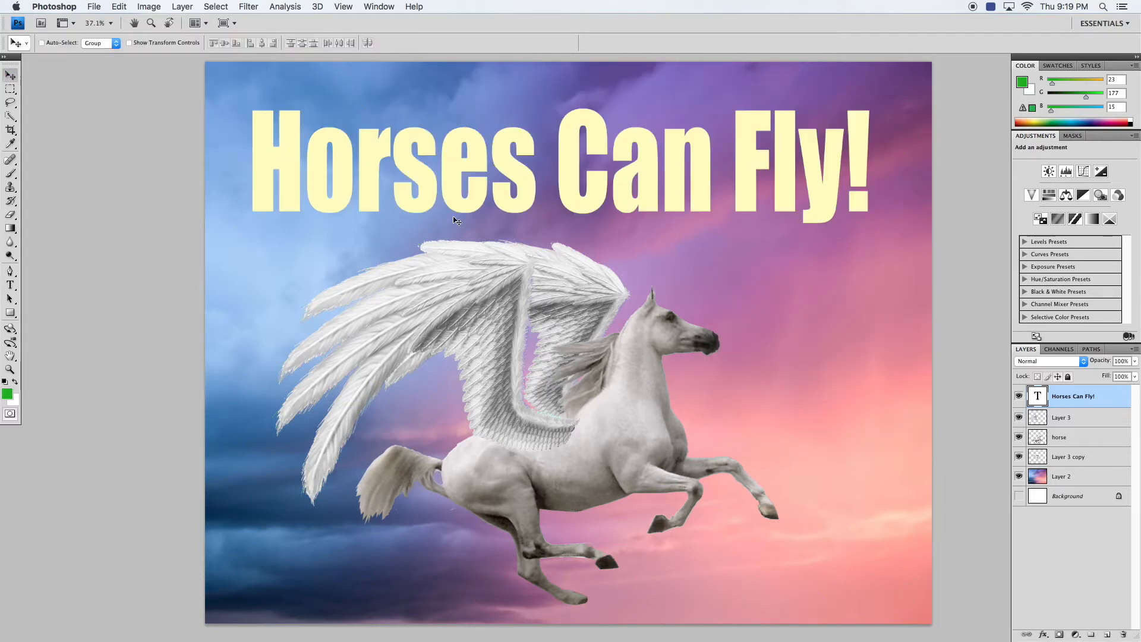
pyautogui.moveTo(517, 184); pyautogui.dragTo(525, 276)
pyautogui.moveTo(1019, 418); pyautogui.dragTo(1019, 458)
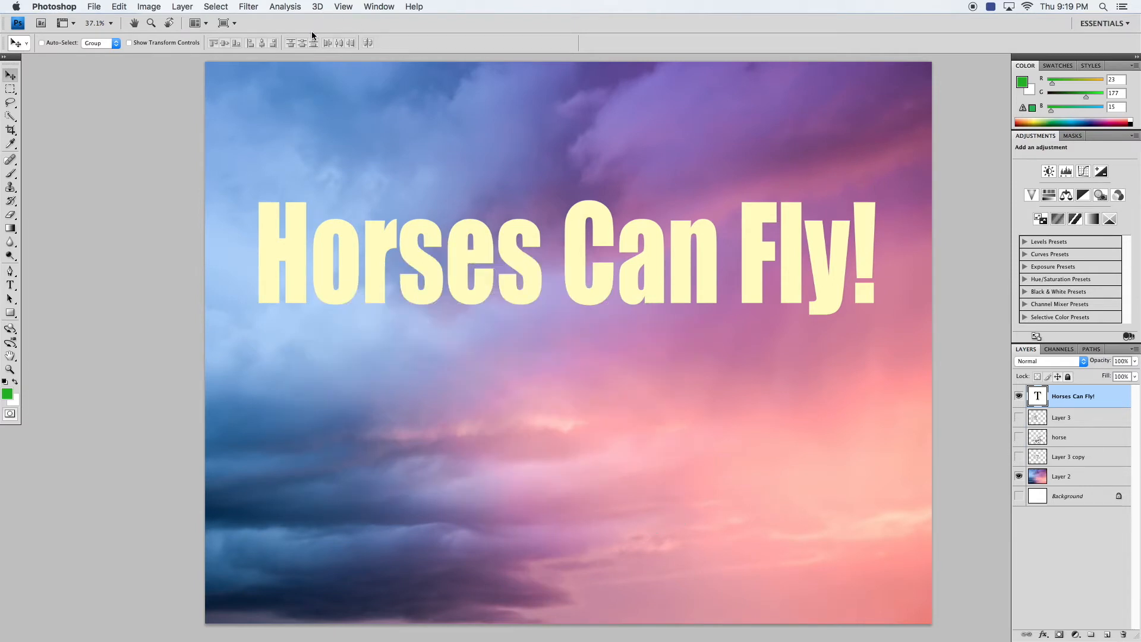
# Open the title's text warp settings, apply the Arc style, and move the dialog clear of the text
pyautogui.click(10, 285)
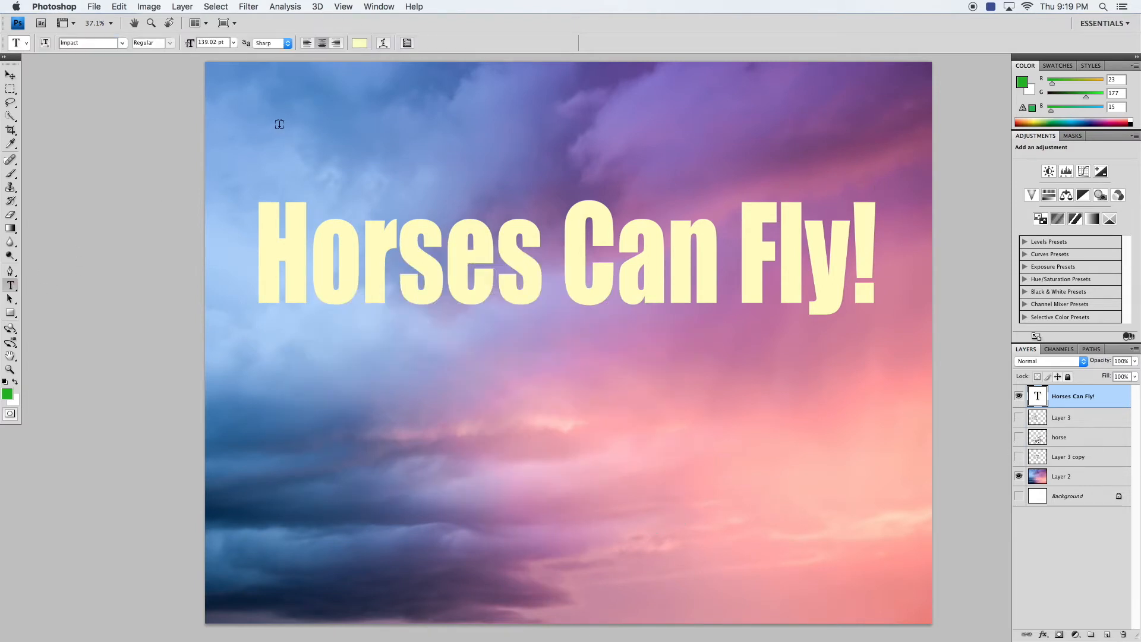
pyautogui.click(382, 44)
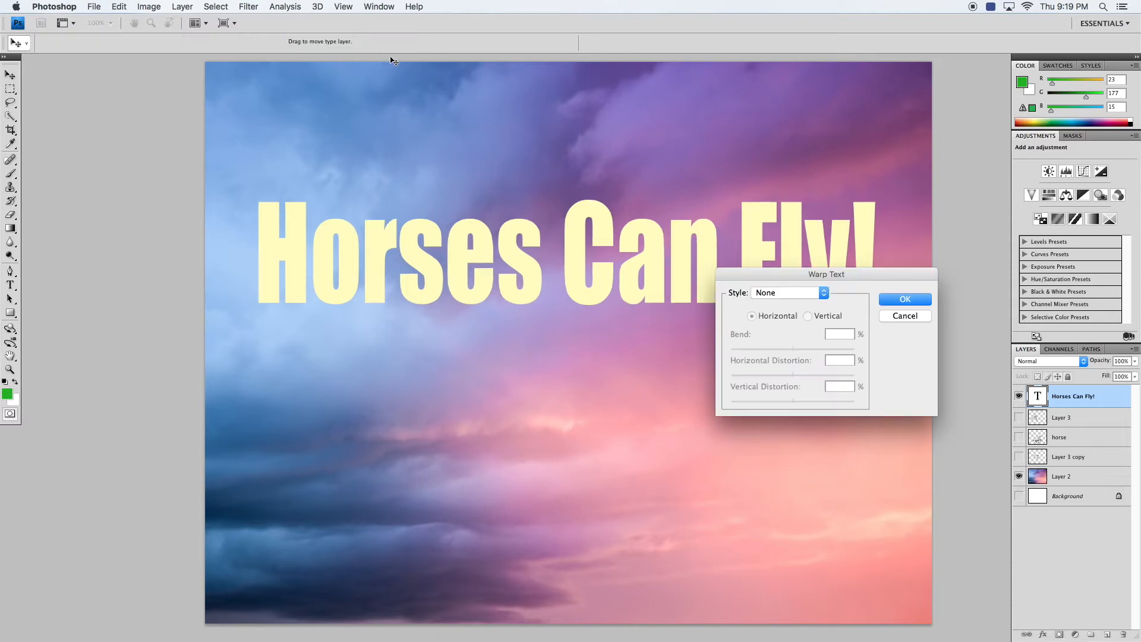
pyautogui.click(827, 294)
pyautogui.click(804, 311)
pyautogui.moveTo(773, 275); pyautogui.dragTo(753, 441)
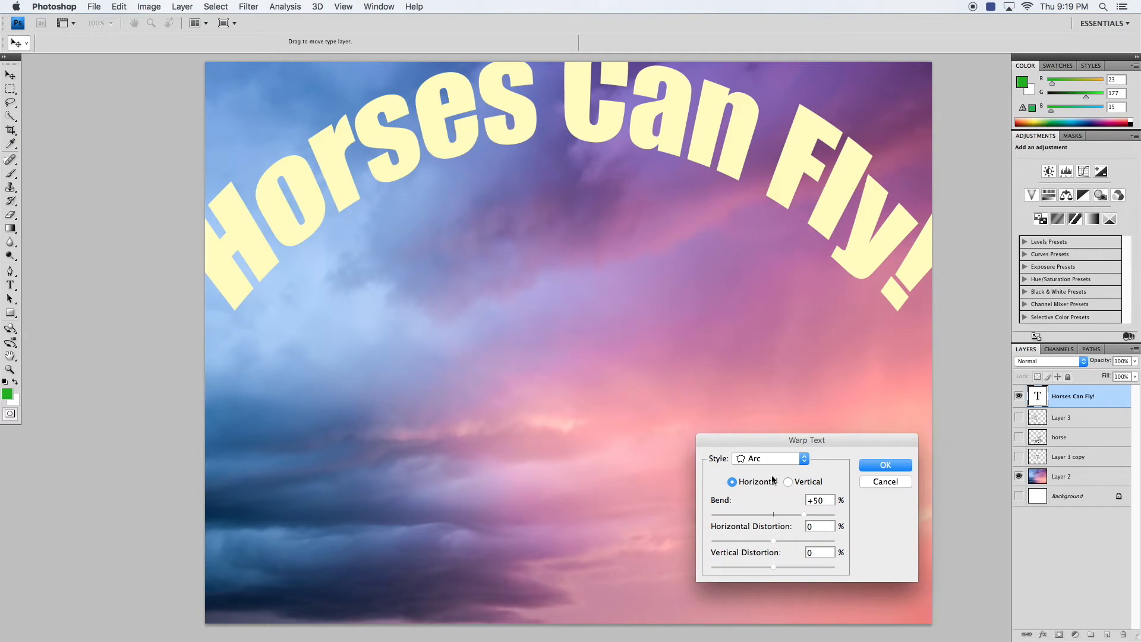
# Try the Arc Upper style and an Arch style with +21% bend on the title
pyautogui.click(774, 461)
pyautogui.click(772, 466)
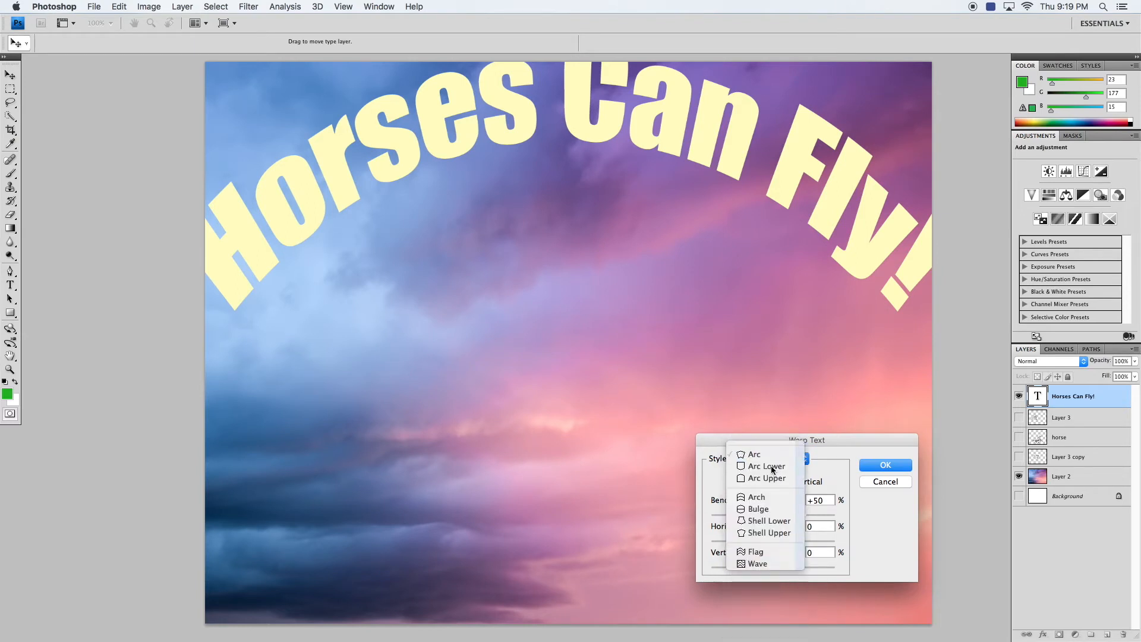
pyautogui.click(771, 458)
pyautogui.click(772, 465)
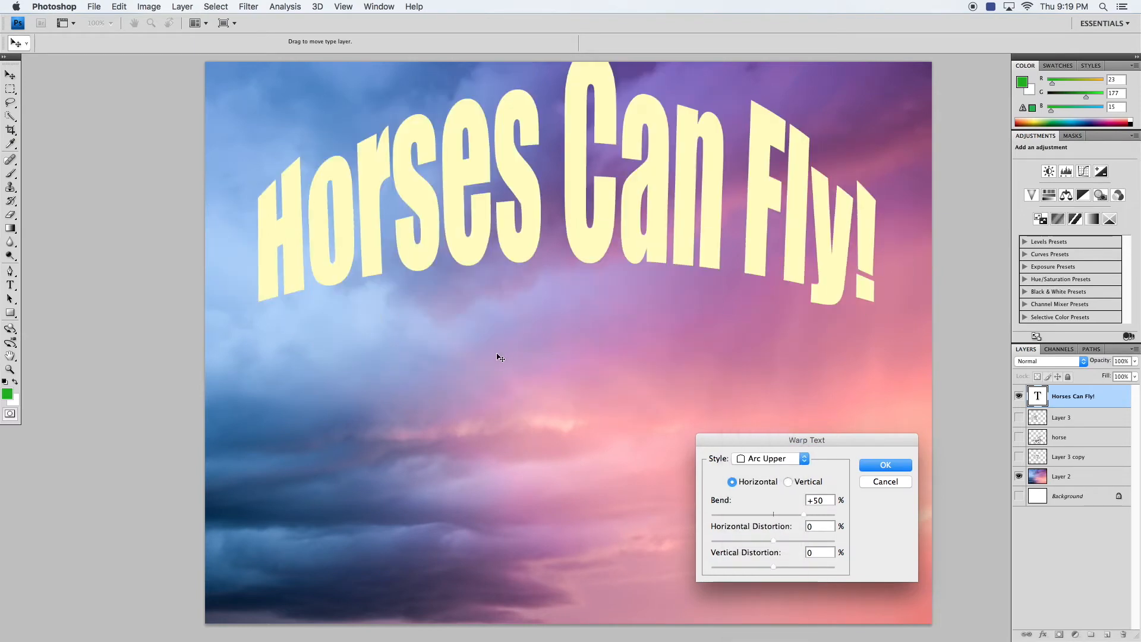
pyautogui.click(761, 459)
pyautogui.click(758, 478)
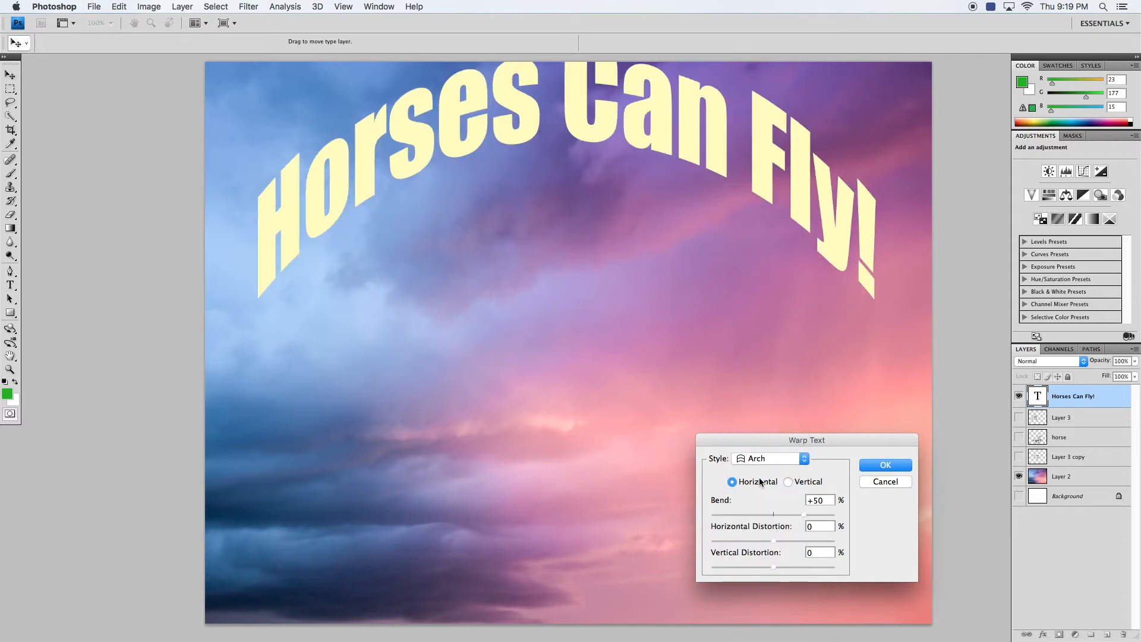
pyautogui.moveTo(802, 513); pyautogui.dragTo(791, 514)
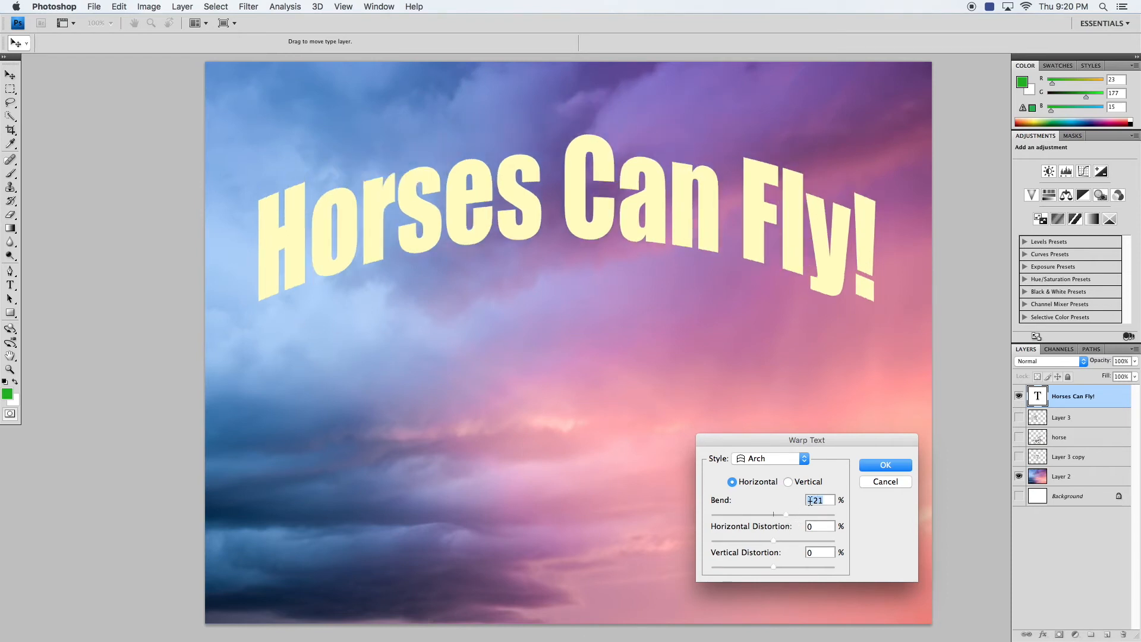
# Try the Flag warp style with +34% bend on the title and set its horizontal distortion to +3%
pyautogui.click(781, 464)
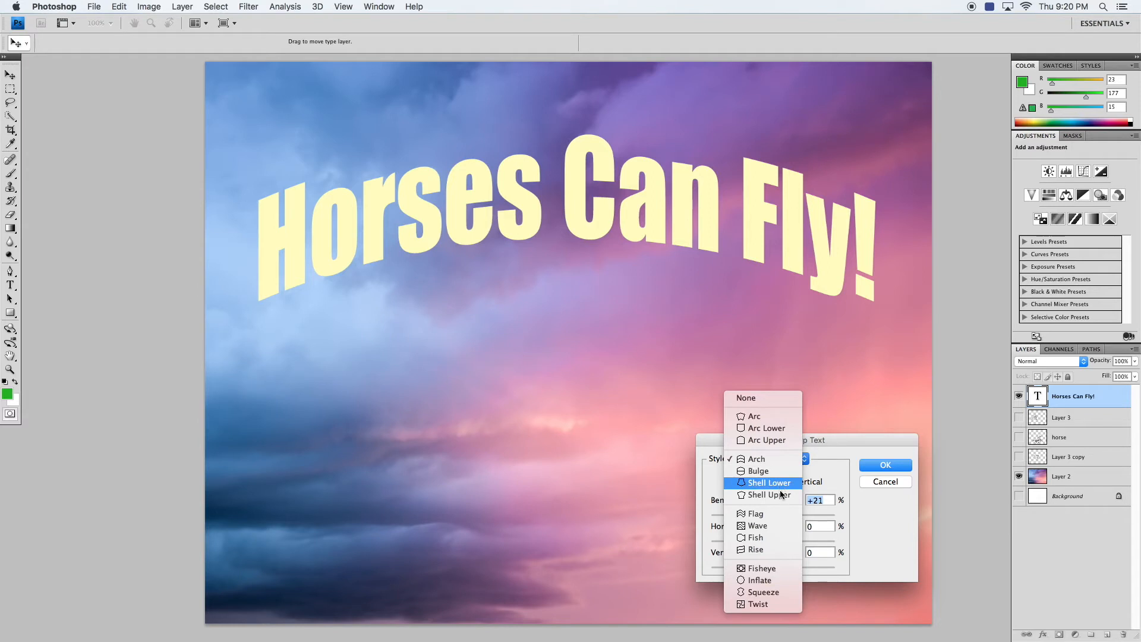
pyautogui.click(776, 514)
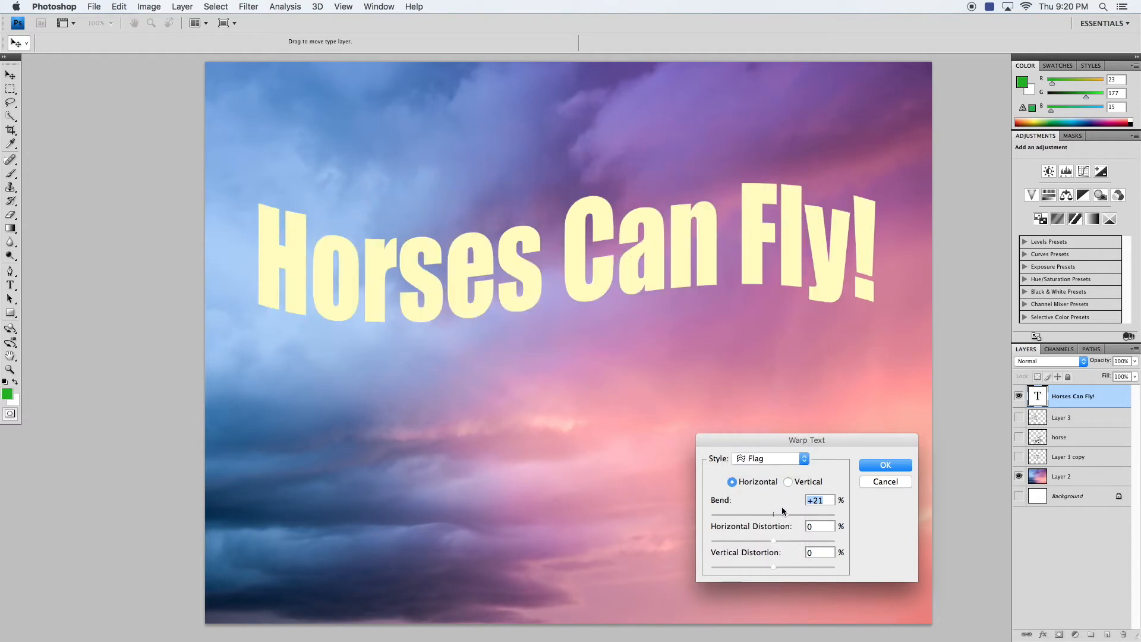
pyautogui.moveTo(787, 519); pyautogui.dragTo(794, 517)
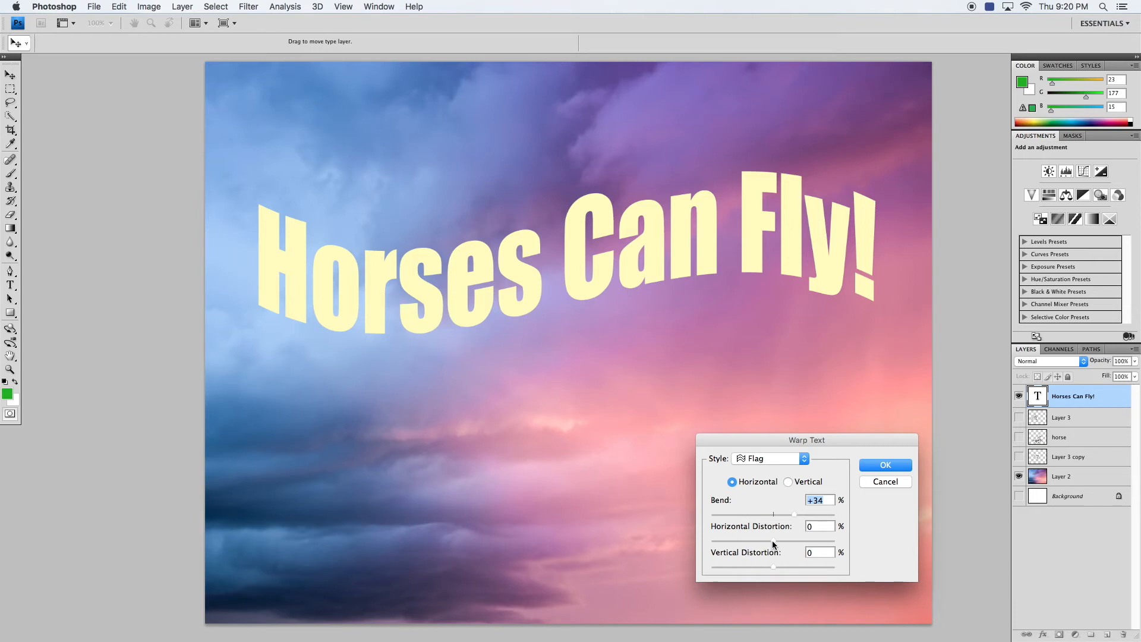
pyautogui.moveTo(774, 544); pyautogui.dragTo(773, 567)
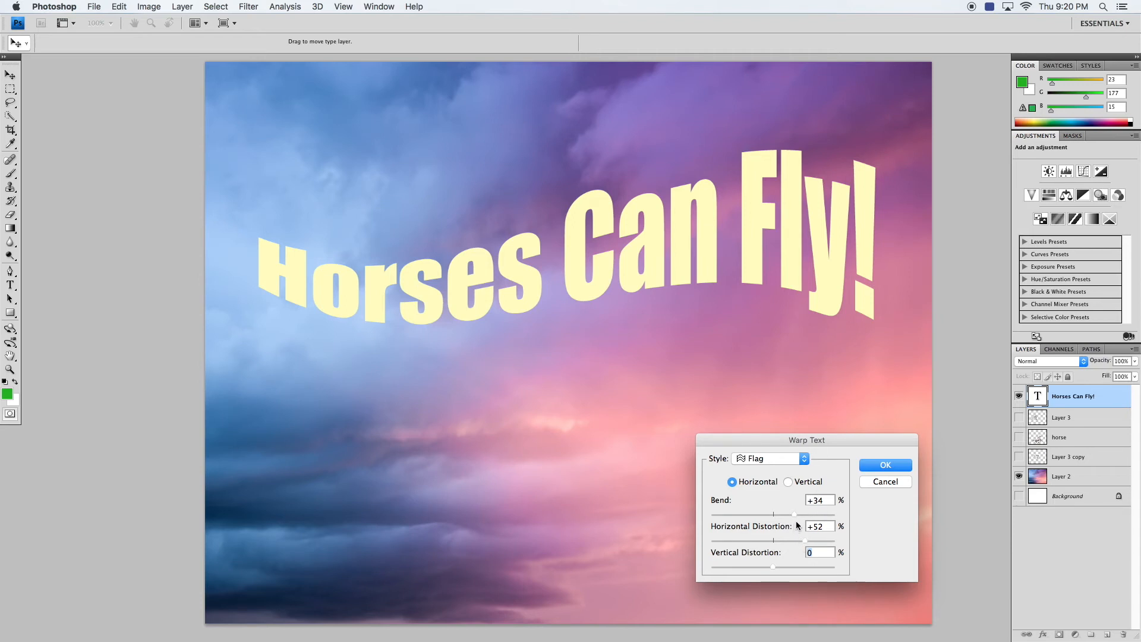
pyautogui.moveTo(805, 539); pyautogui.dragTo(775, 539)
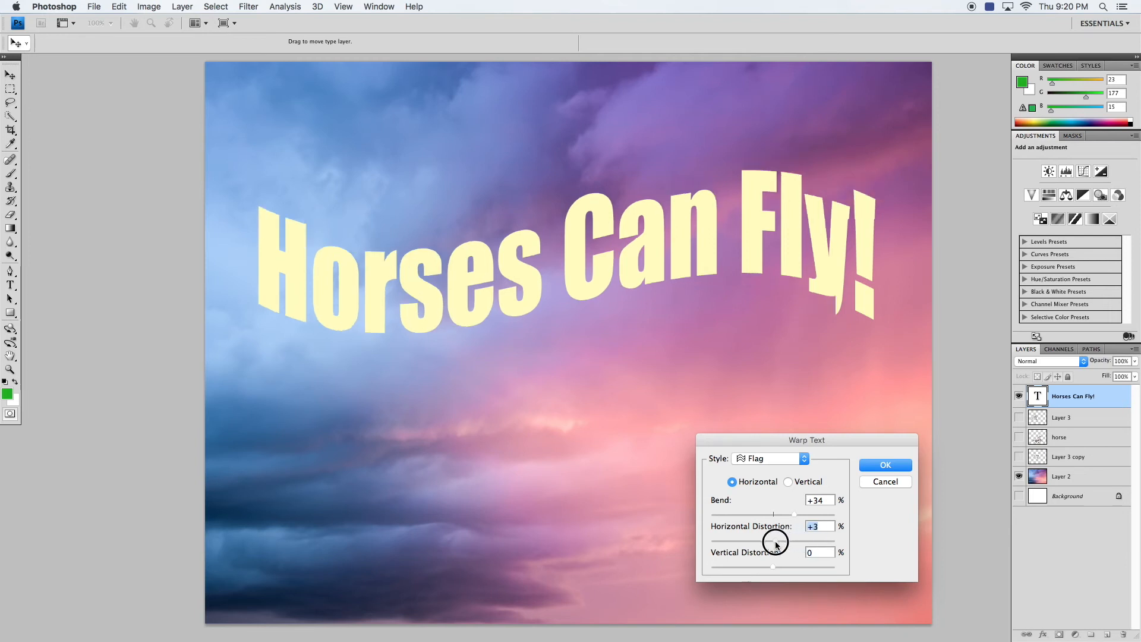
# Try the Arch, Twist and Fisheye warp styles on the title
pyautogui.click(783, 462)
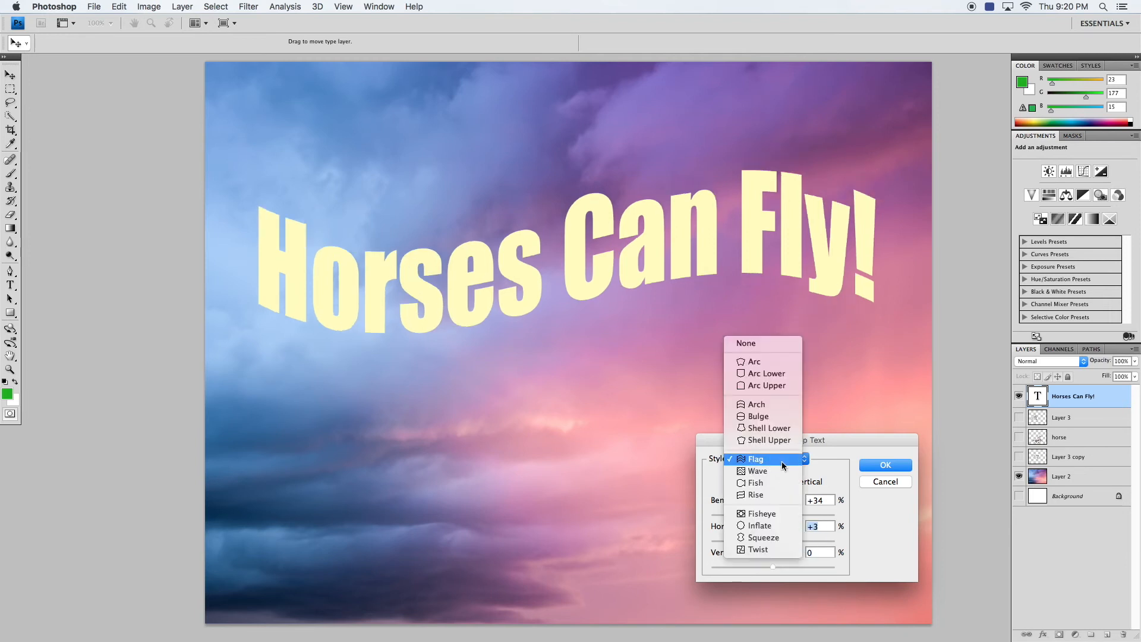
pyautogui.click(762, 405)
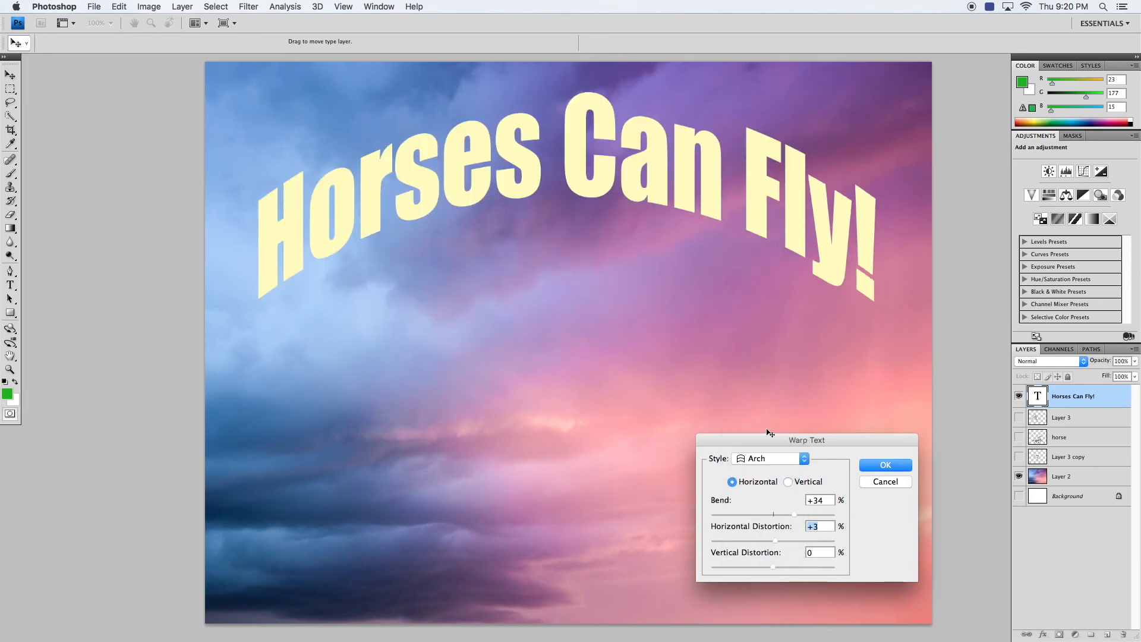
pyautogui.click(774, 460)
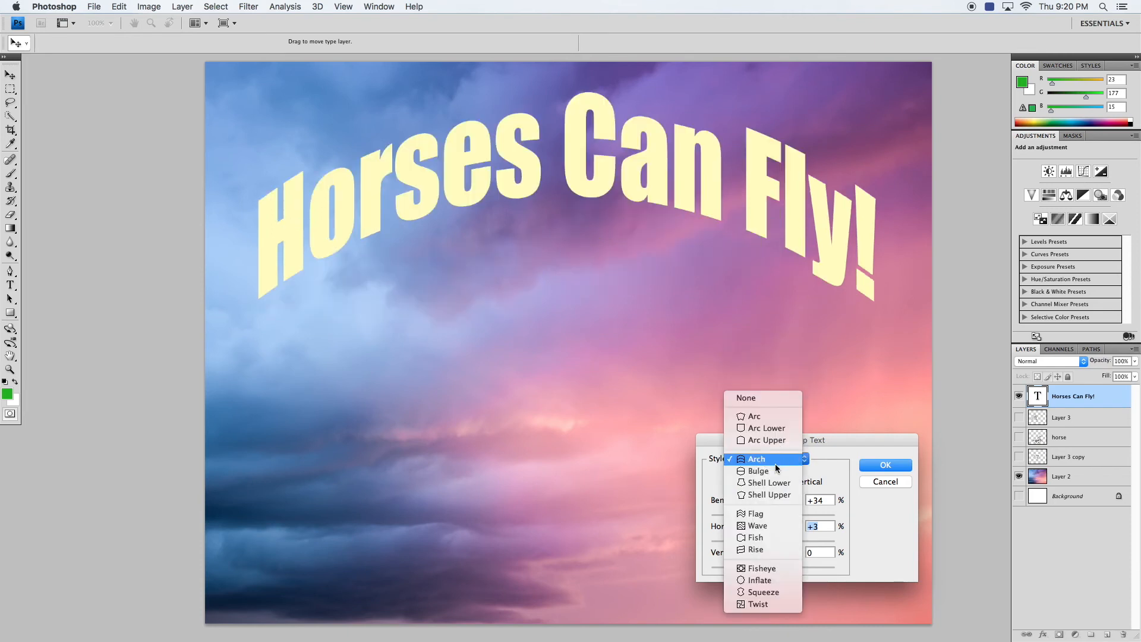
pyautogui.click(768, 605)
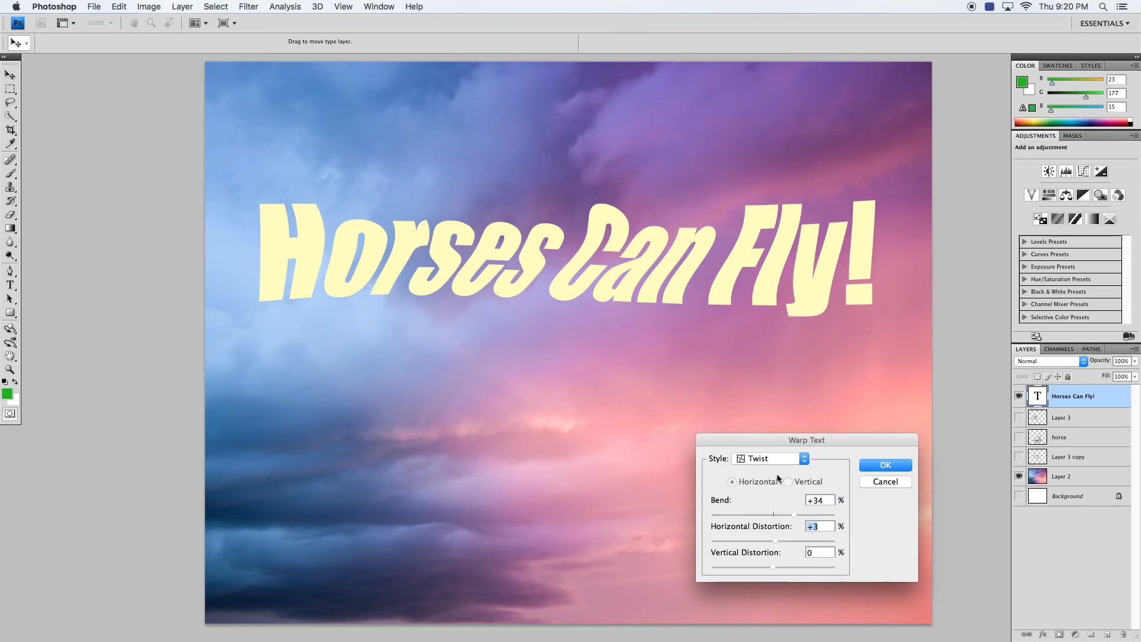
pyautogui.click(775, 459)
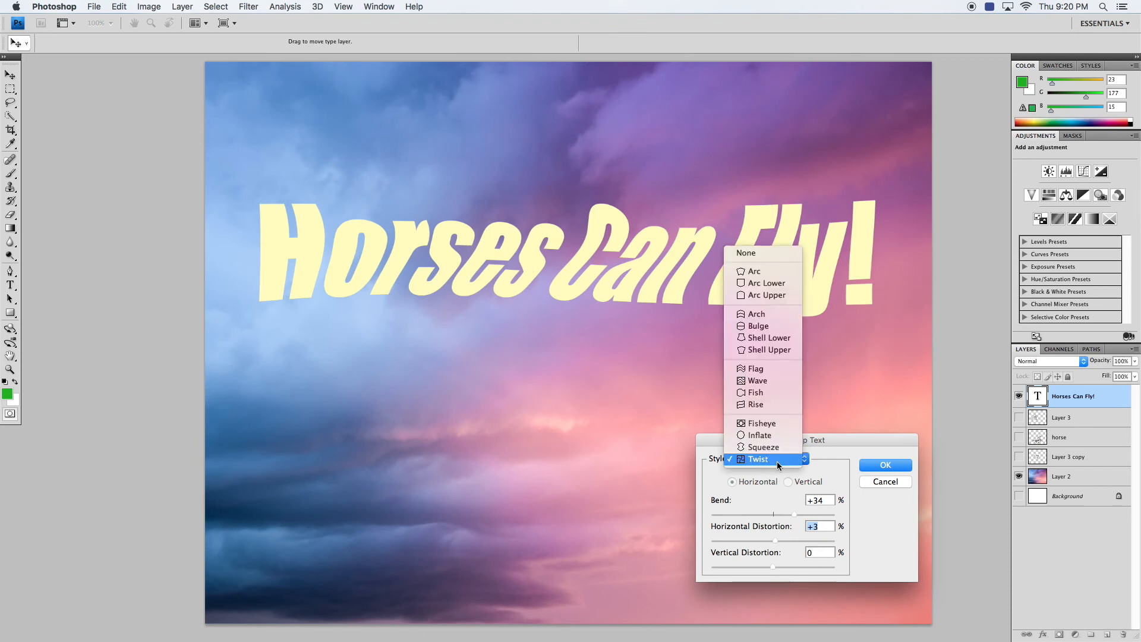
pyautogui.click(767, 423)
# Apply the Arch warp style to the title with a slightly reduced bend
pyautogui.click(747, 461)
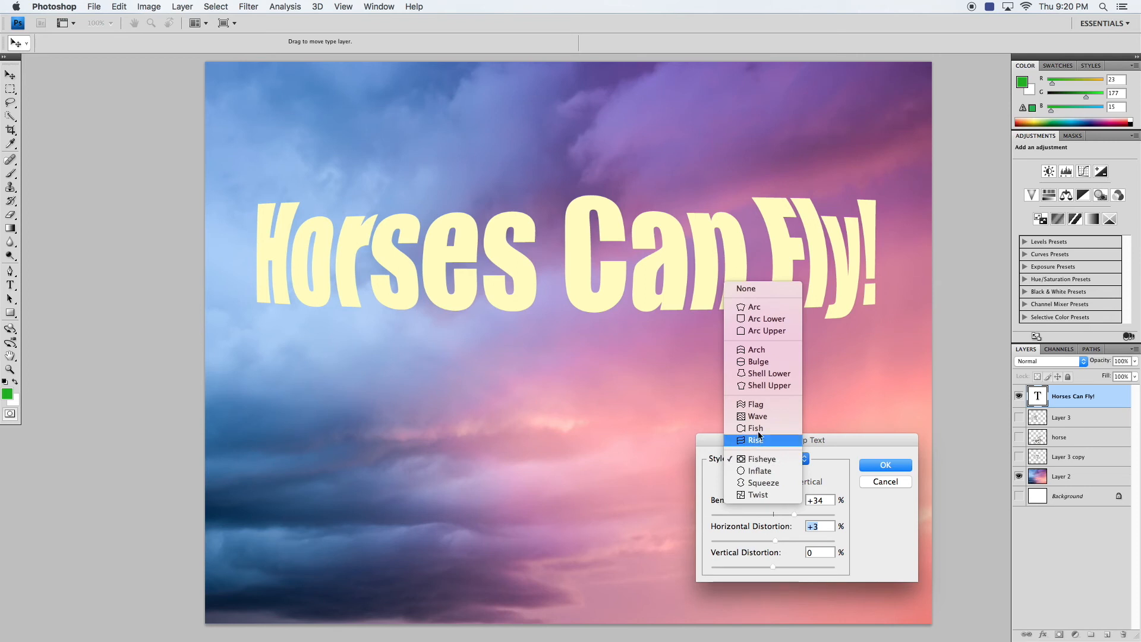
pyautogui.click(750, 350)
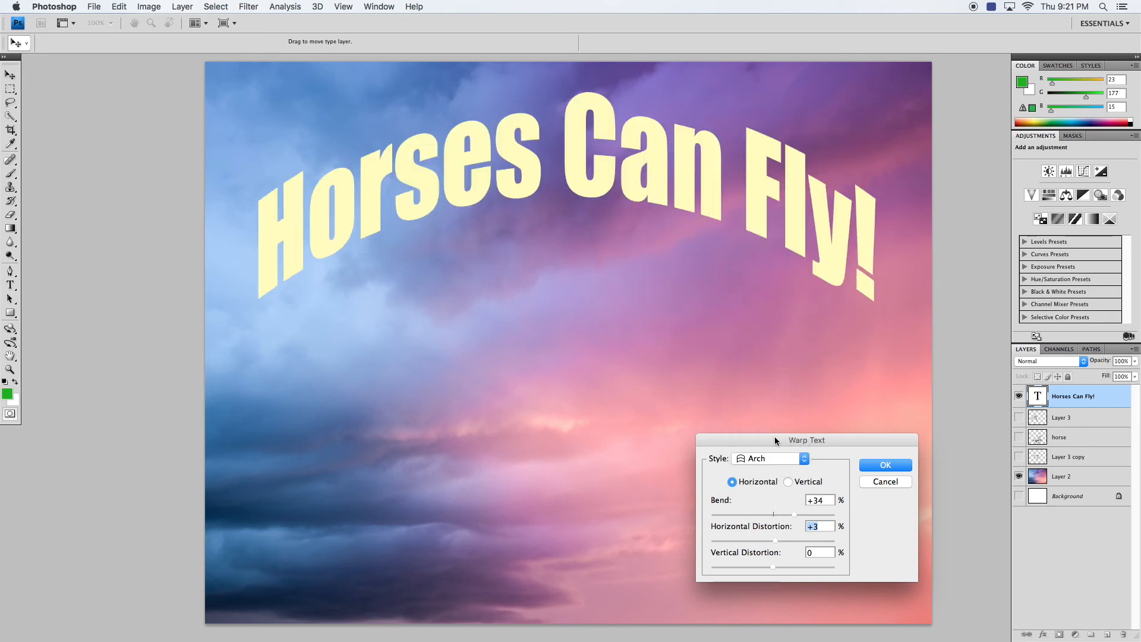
pyautogui.moveTo(795, 514); pyautogui.dragTo(789, 516)
pyautogui.click(886, 466)
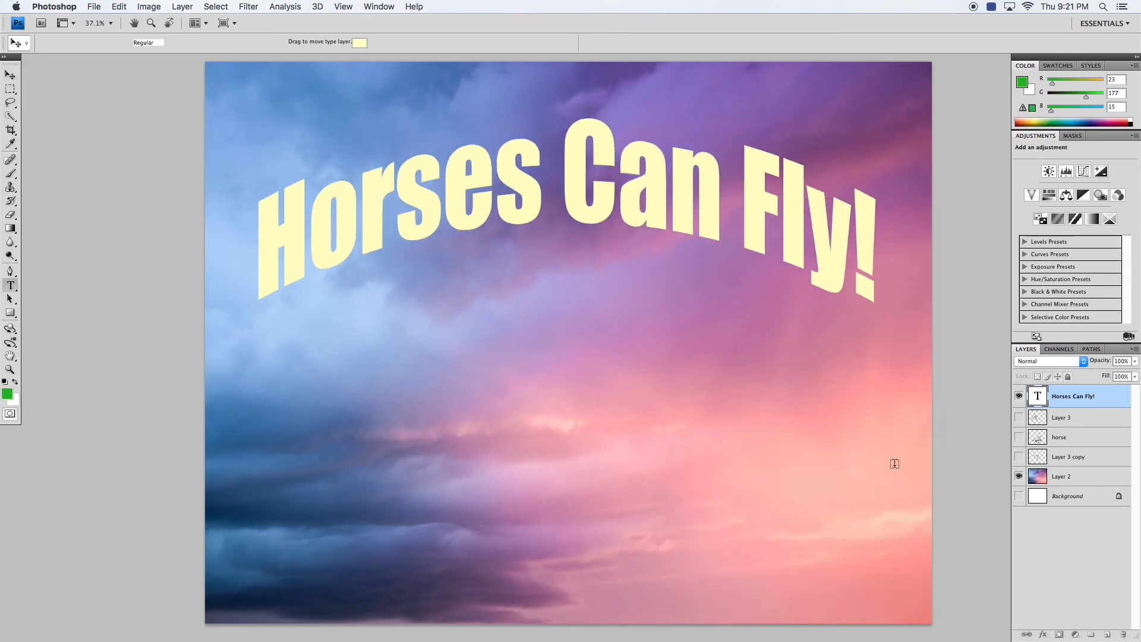
# Show the horse and both wing layers again and move the arched title up above the wings
pyautogui.press('t')
pyautogui.moveTo(1019, 417); pyautogui.dragTo(1019, 457)
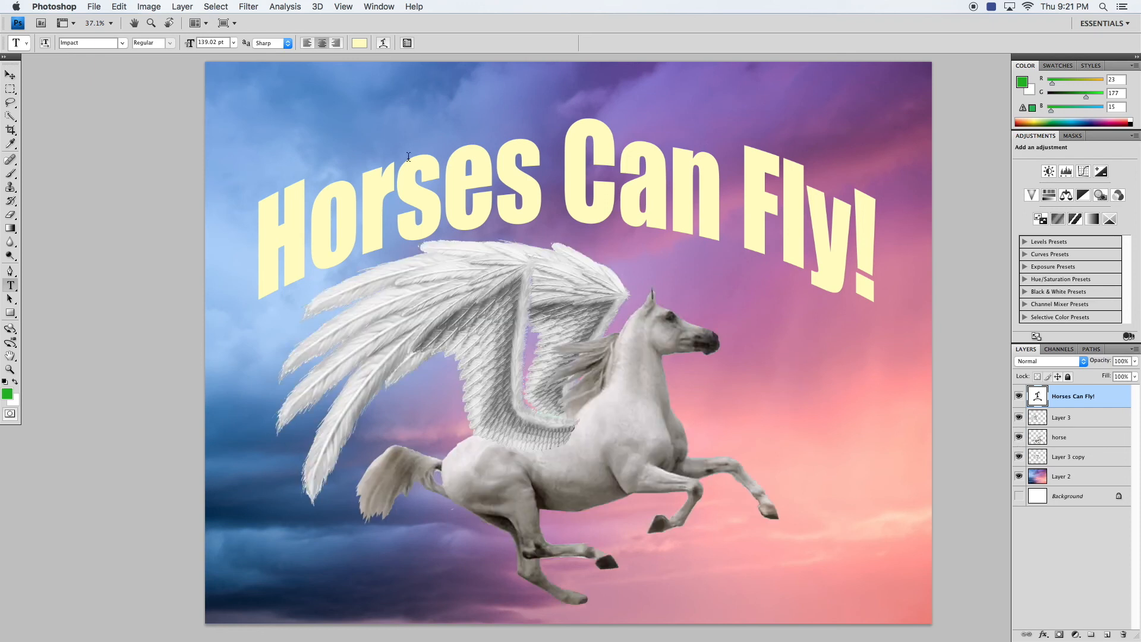
pyautogui.click(10, 75)
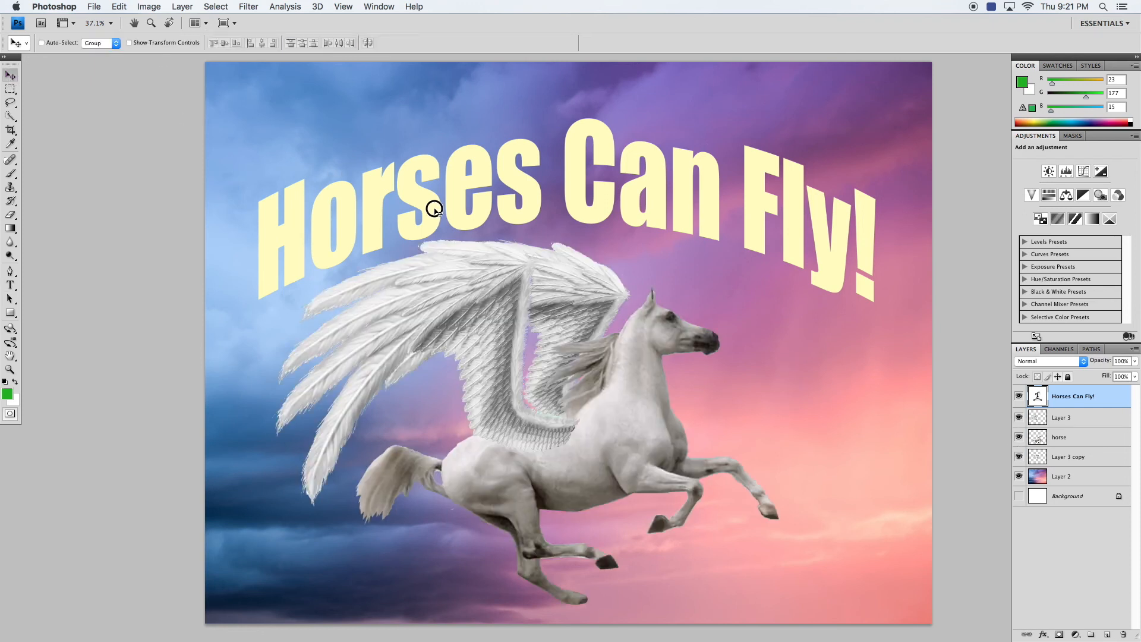
pyautogui.moveTo(433, 209); pyautogui.dragTo(426, 178)
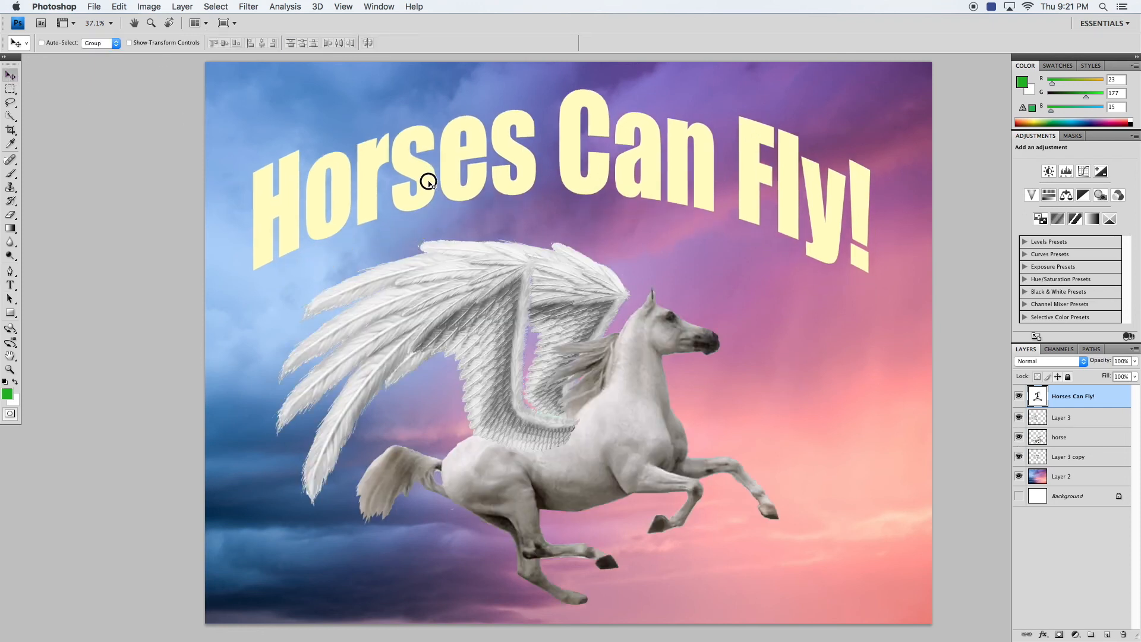
# Select the horse and both wing layers together and shift them slightly right and up beneath the arched title
pyautogui.click(1069, 418)
pyautogui.keyDown('shift'); pyautogui.click(1061, 457); pyautogui.keyUp('shift')
pyautogui.moveTo(577, 324); pyautogui.dragTo(617, 327)
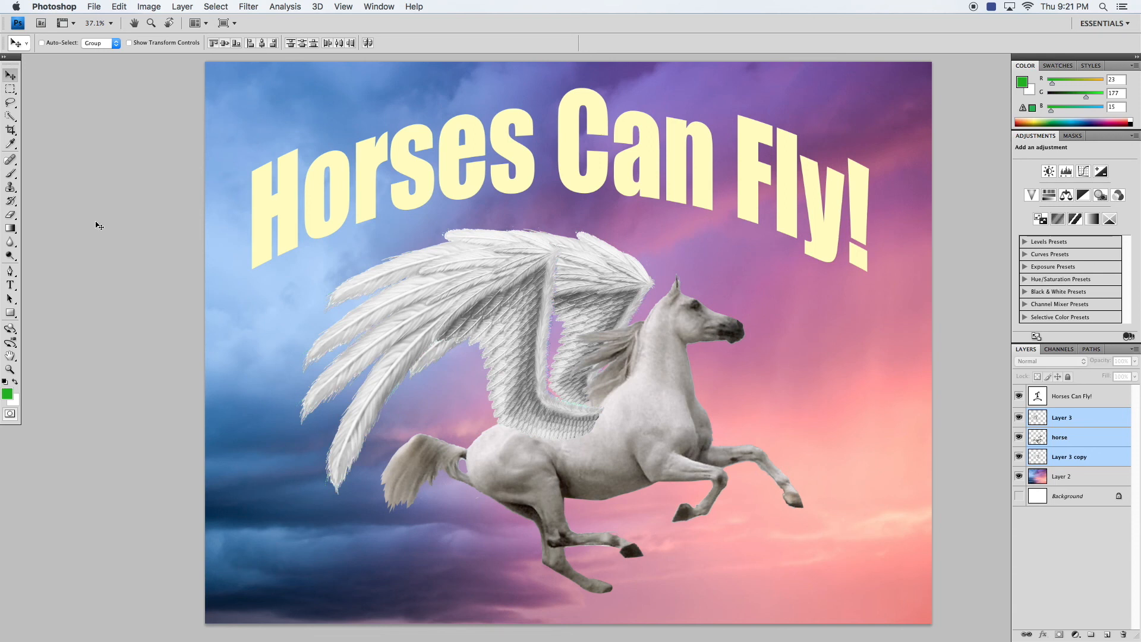
pyautogui.click(11, 288)
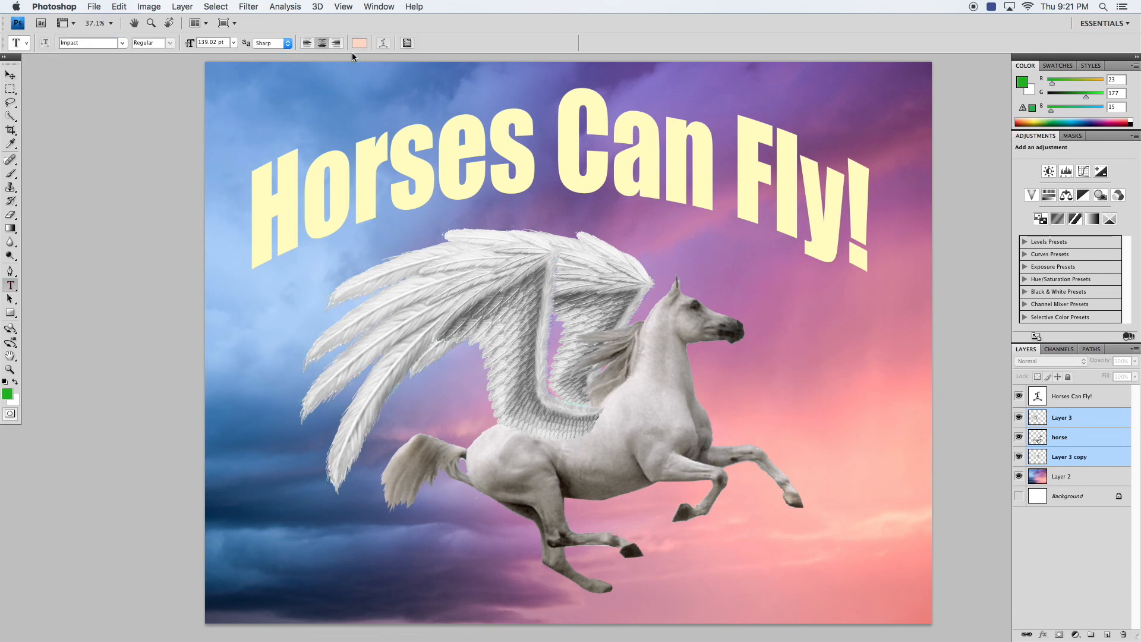